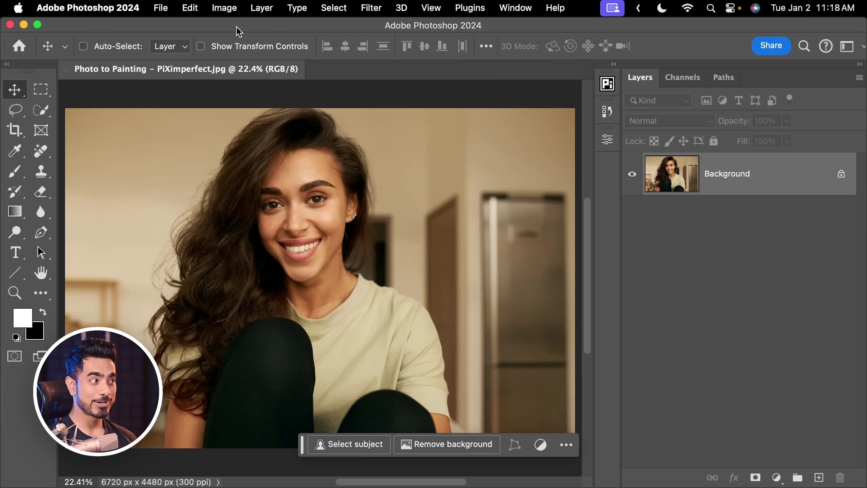
Resize the portrait in Image Size to 2000 px wide, 1333 px high, proportions linked
click(229, 9)
click(242, 123)
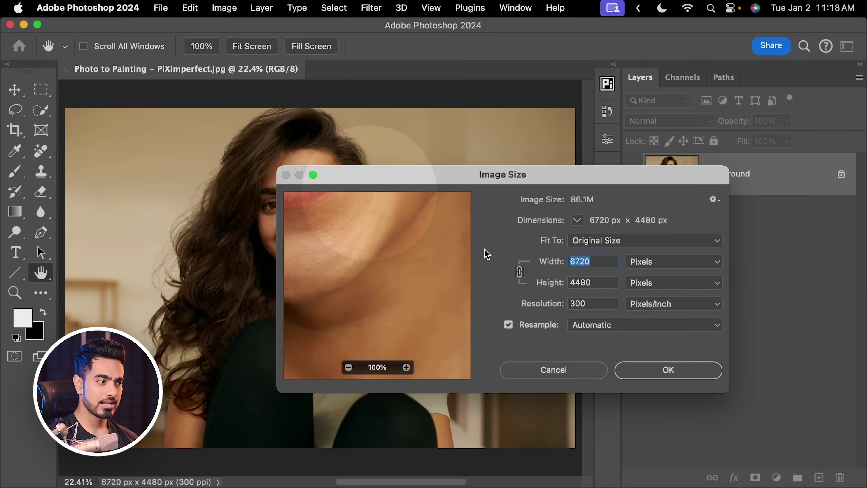
text(2000)
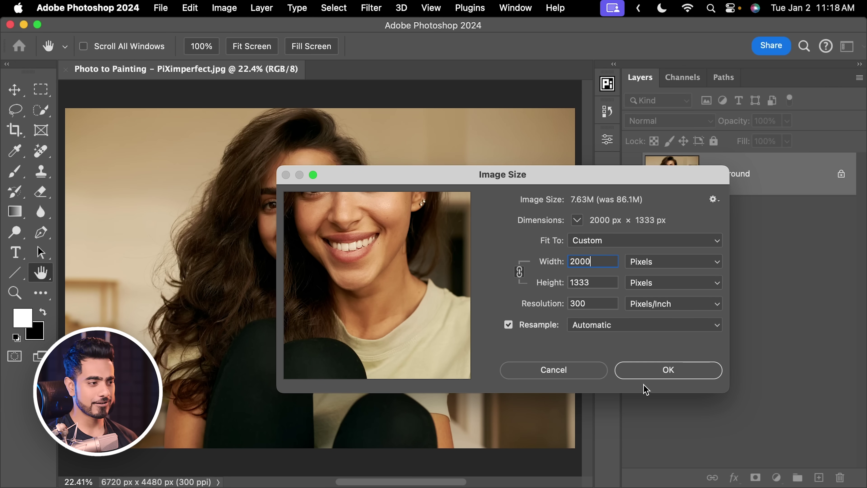
click(661, 374)
key(v)
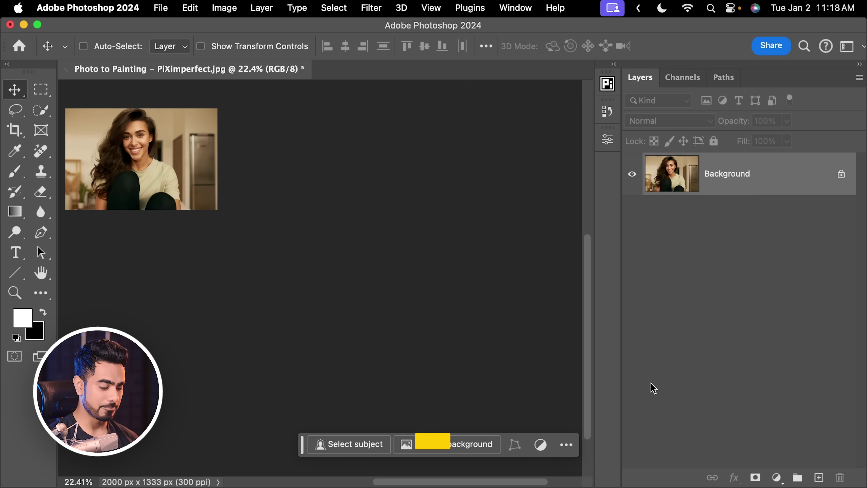
key(super+0)
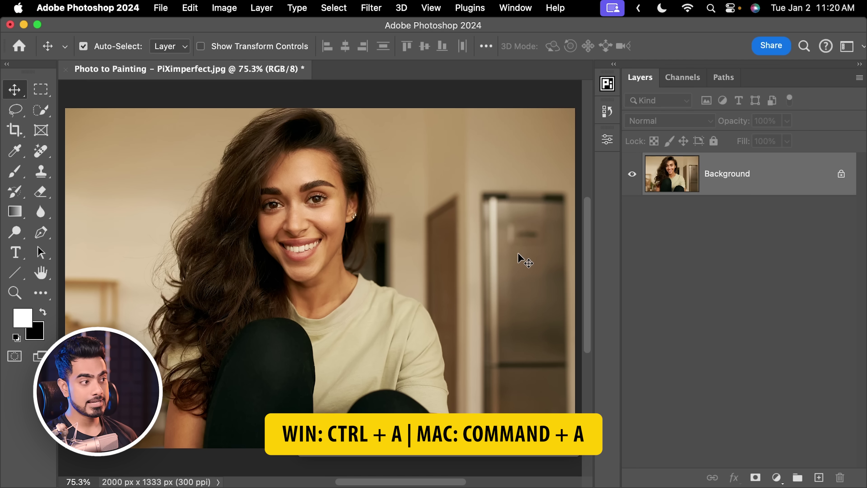
key(super+a)
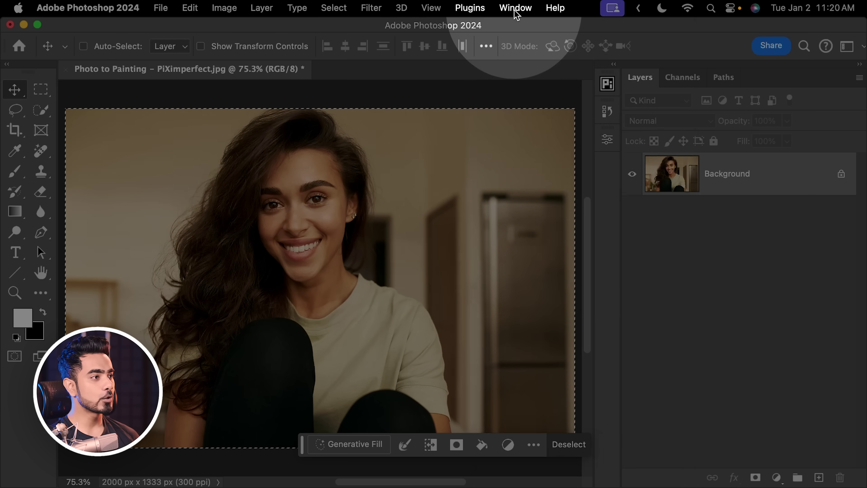
click(516, 9)
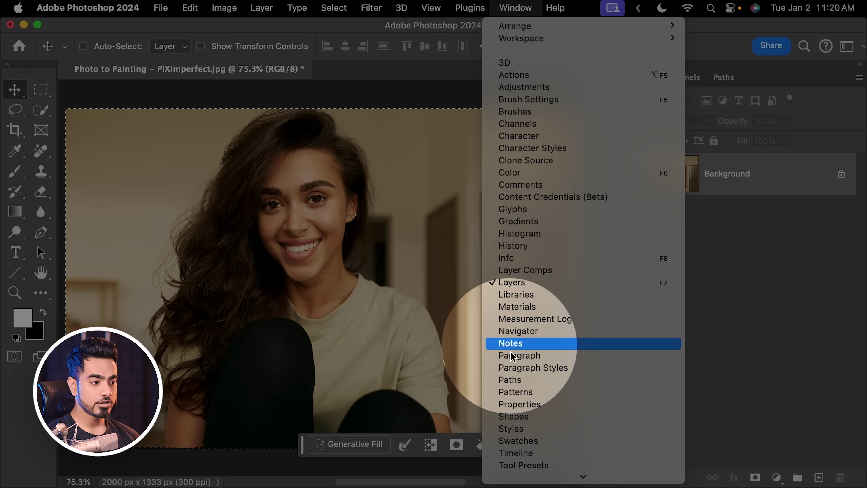
mouse_move(583, 475)
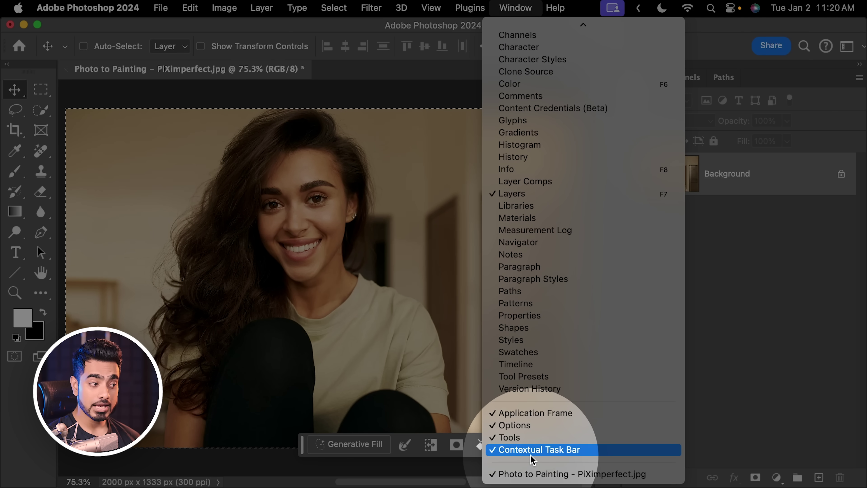
click(530, 10)
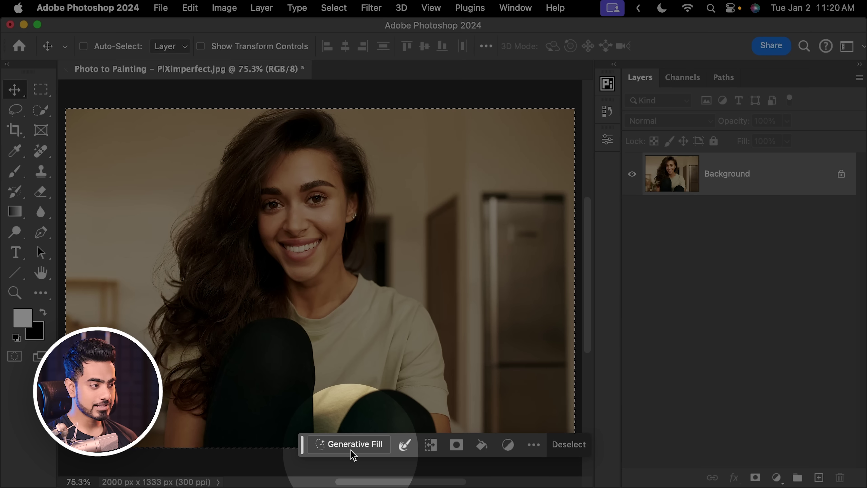
click(354, 444)
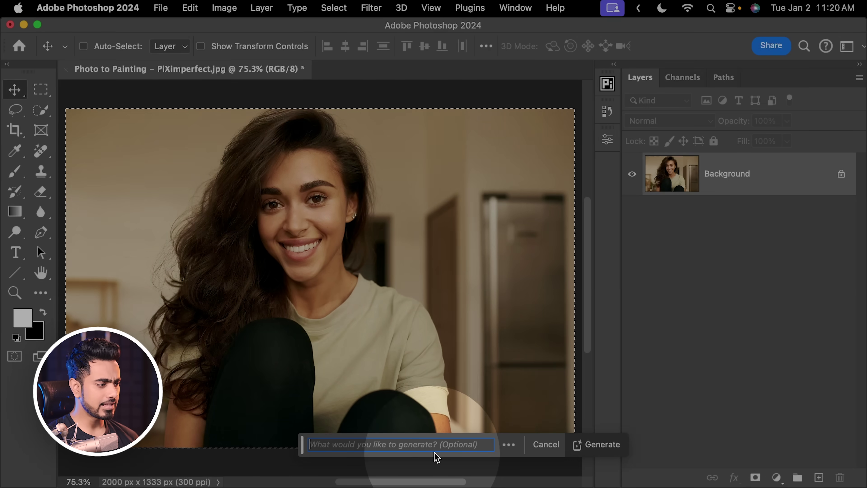
text(oil painting)
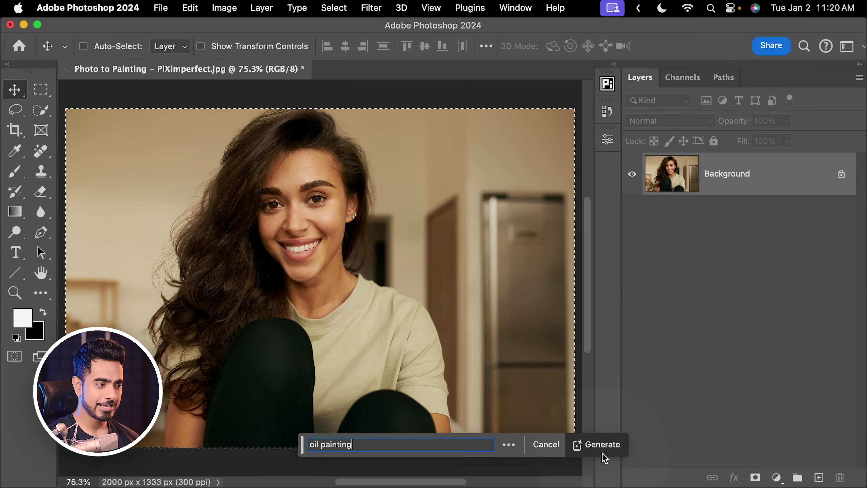
click(602, 449)
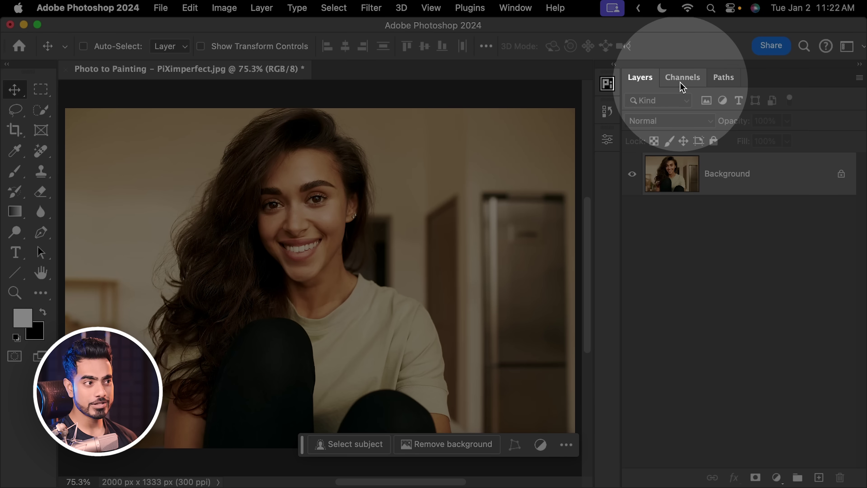
Add a new empty Alpha 1 channel in the Channels panel
click(680, 81)
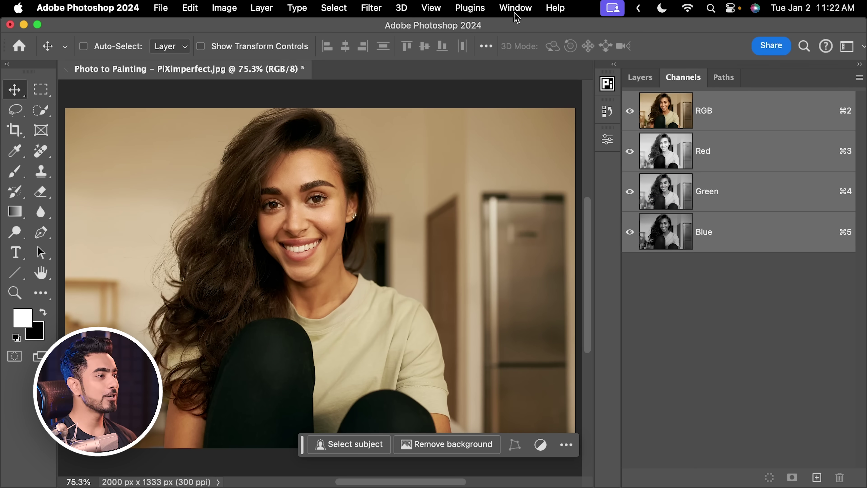
click(517, 9)
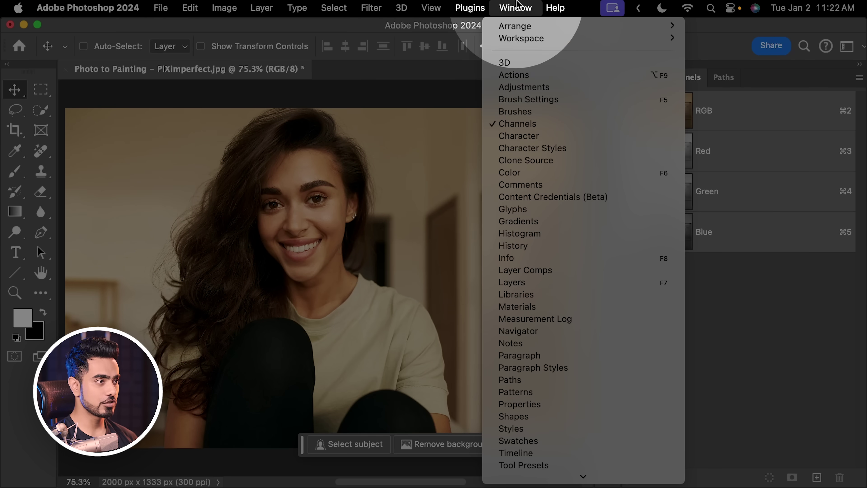
click(517, 5)
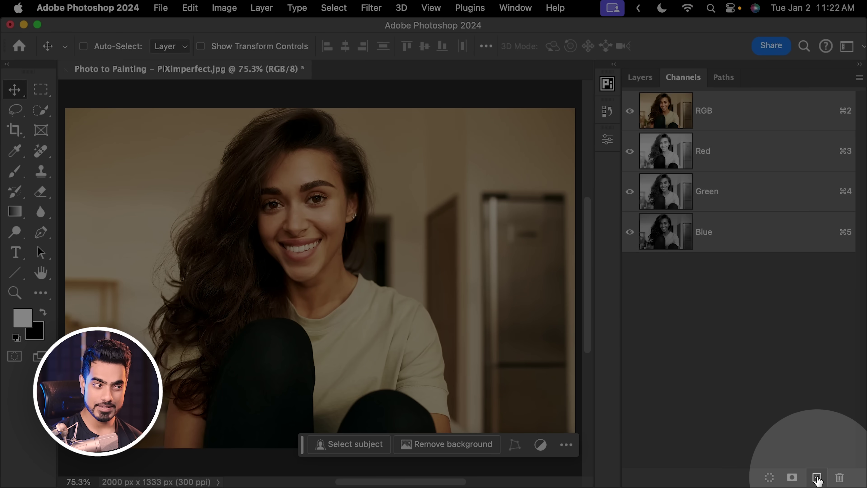
click(816, 477)
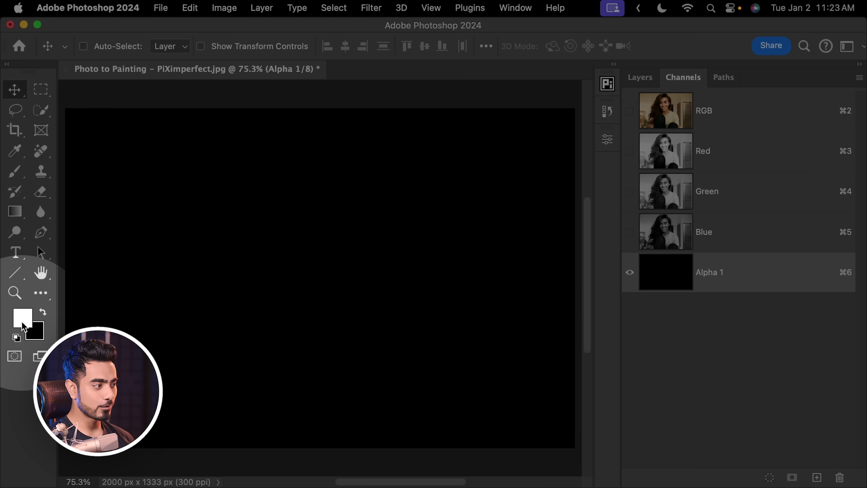
Fill Alpha 1 with 50% brightness grey, load it as a selection, and return to RGB
click(21, 320)
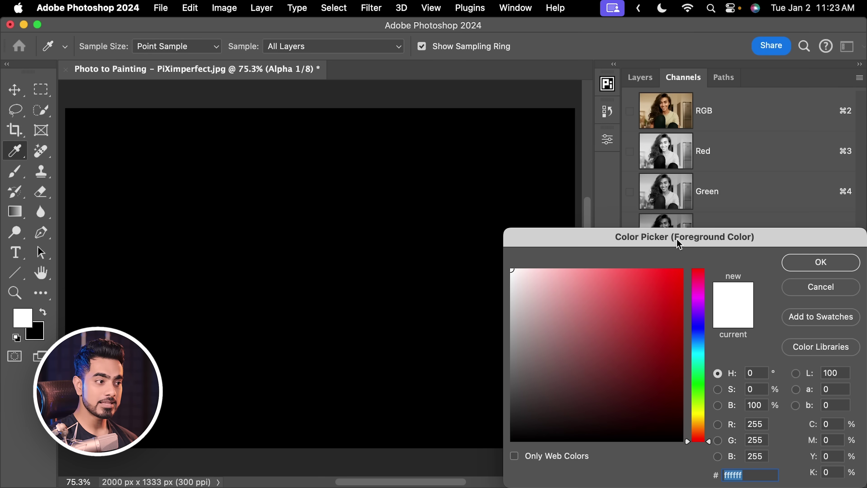
drag(679, 244, 596, 187)
double_click(674, 348)
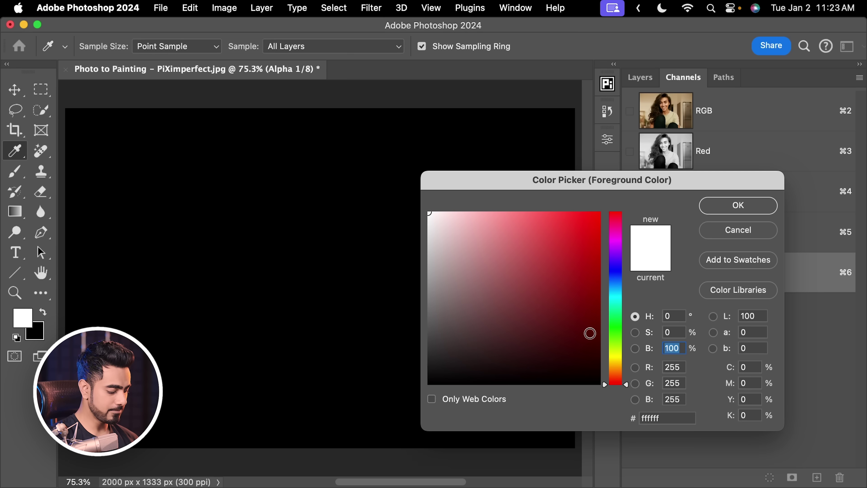
text(50)
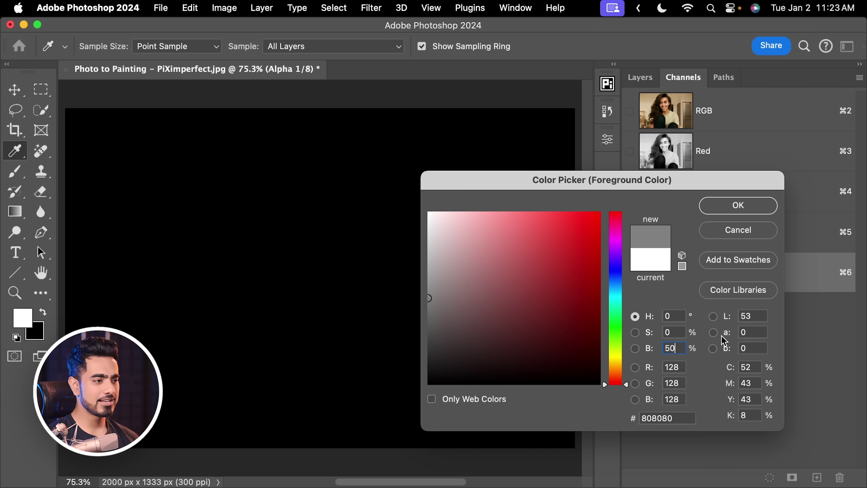
click(757, 209)
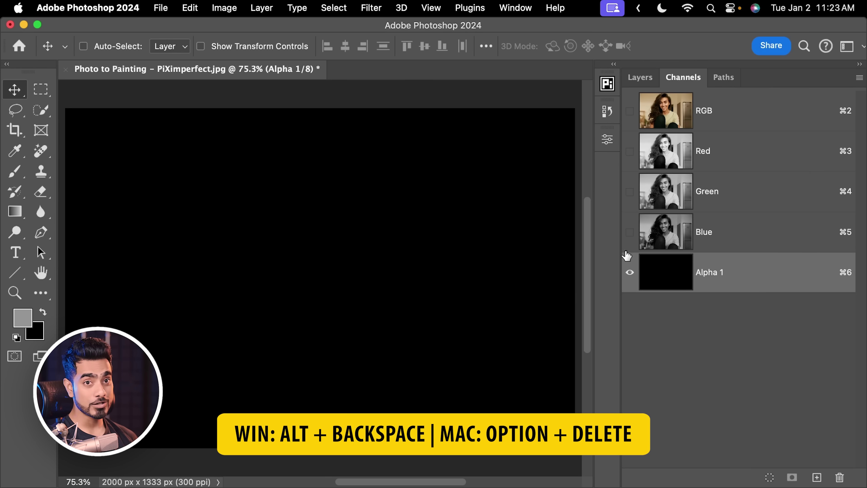
key(alt+Delete)
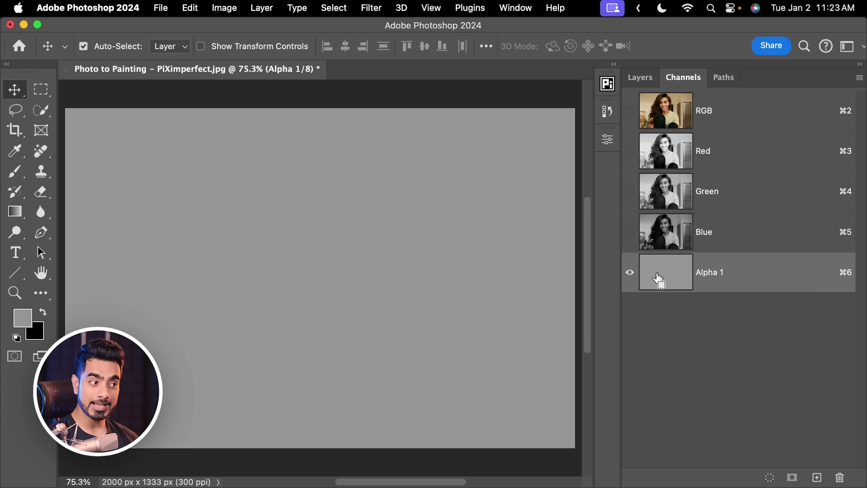
super+click(674, 276)
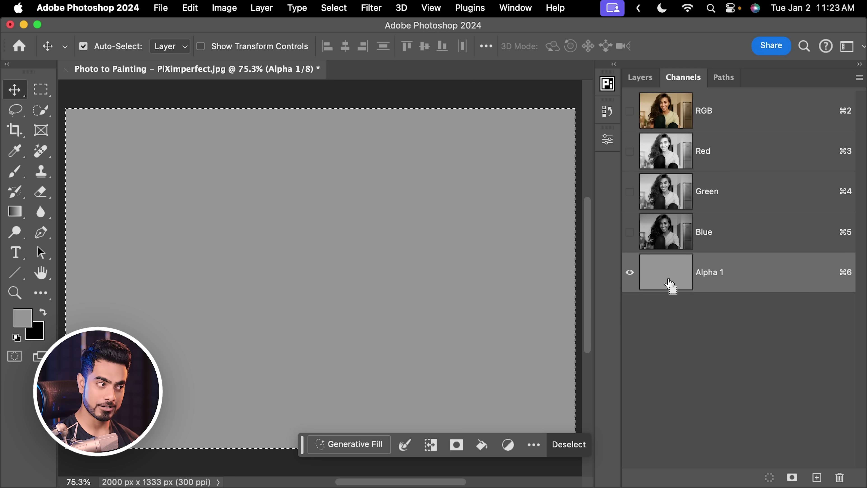
click(753, 119)
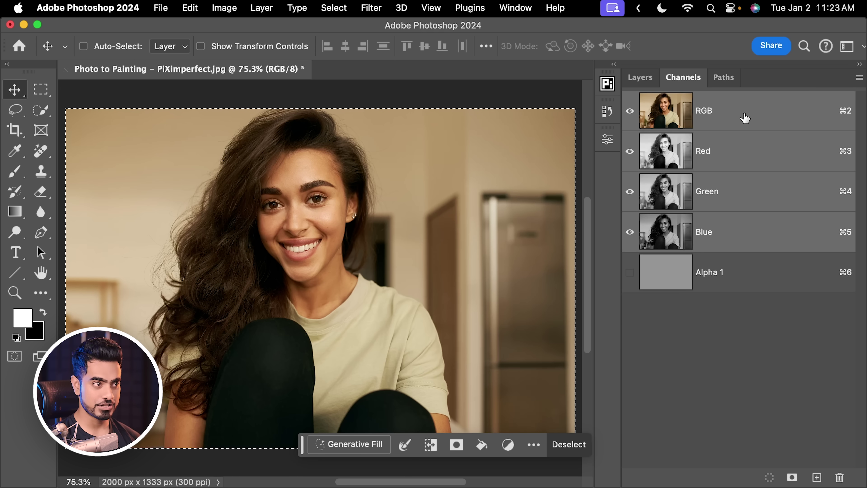
Generative Fill the grey selection with 'oil painting' and compare its three variations, keeping the first
click(646, 82)
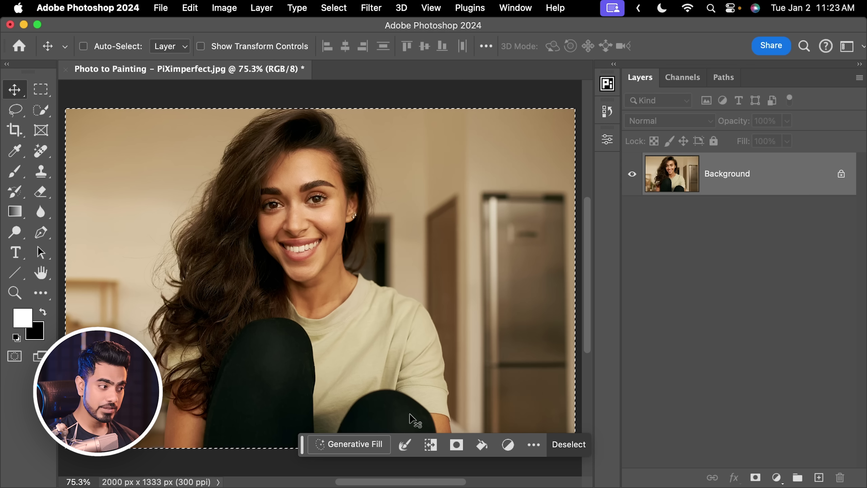
click(358, 447)
text(oi)
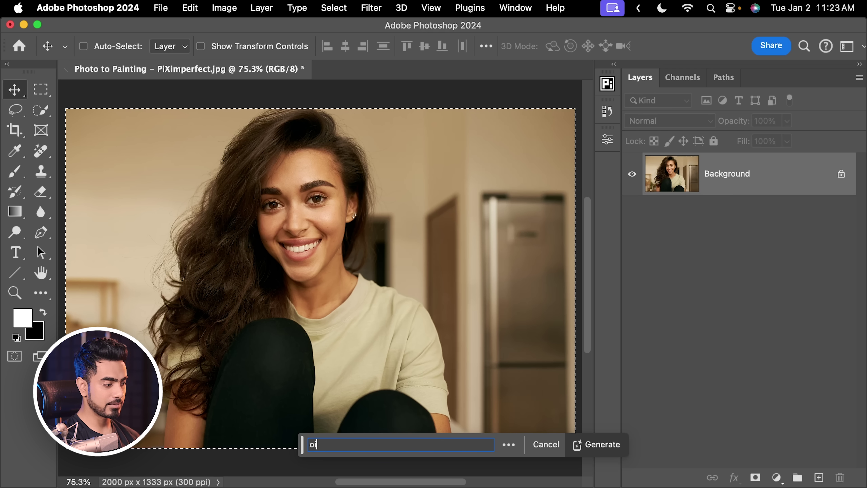
text(l painting)
click(600, 444)
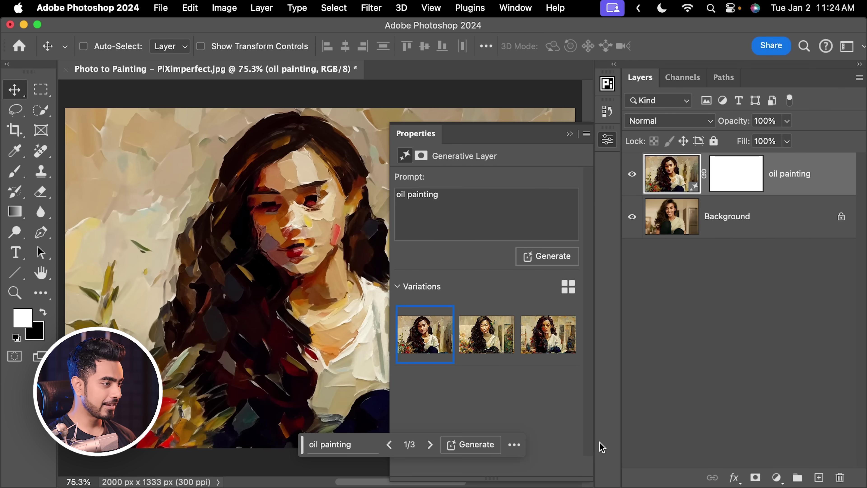
drag(333, 301, 284, 296)
click(487, 333)
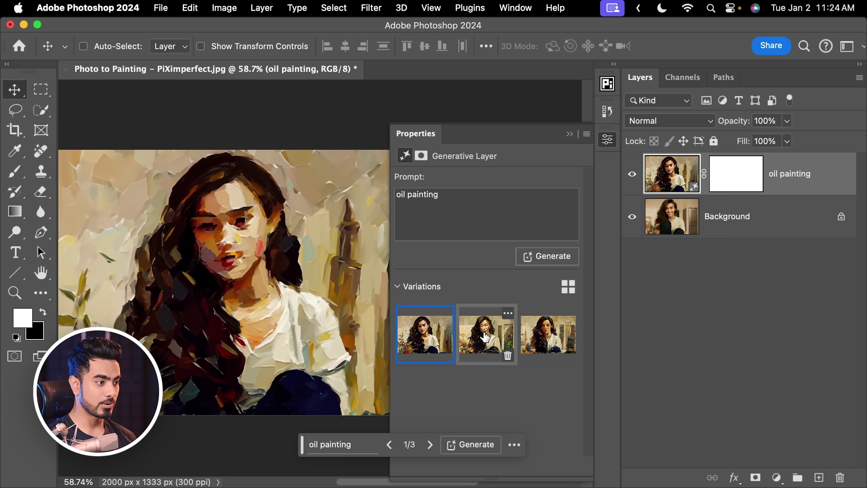
click(541, 335)
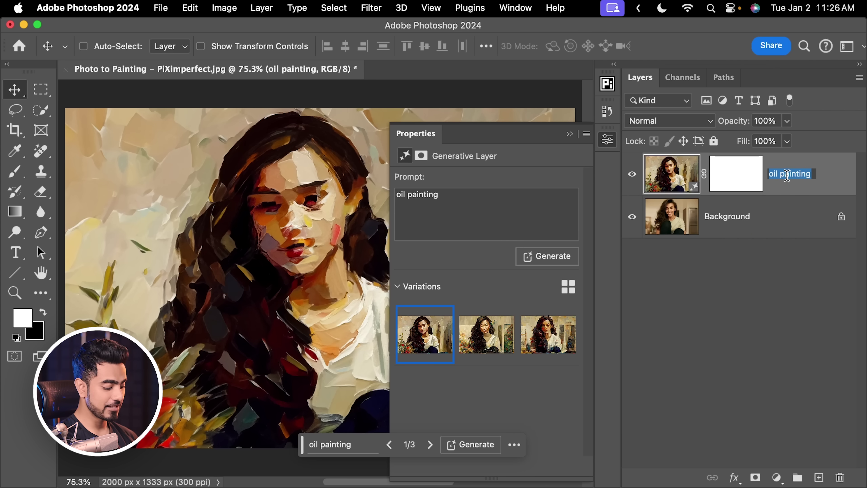
Name the painting layer '50% of the image', hide it, and select the Background layer
text(50%)
text(of the image)
key(Return)
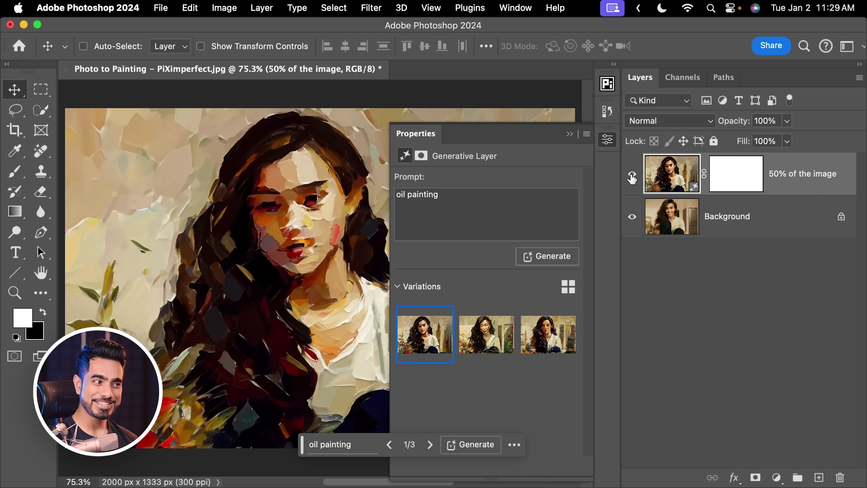
click(631, 178)
click(729, 217)
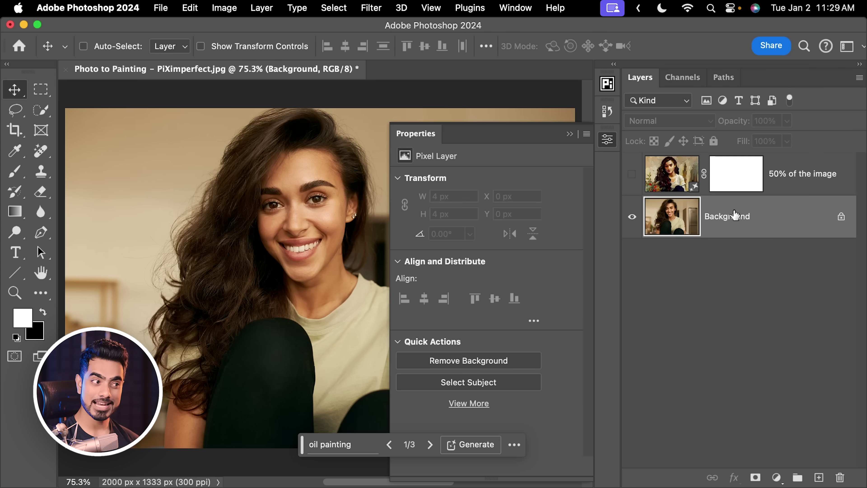
Rename Alpha 1 to 50 and add a new channel named 20
click(683, 78)
double_click(713, 273)
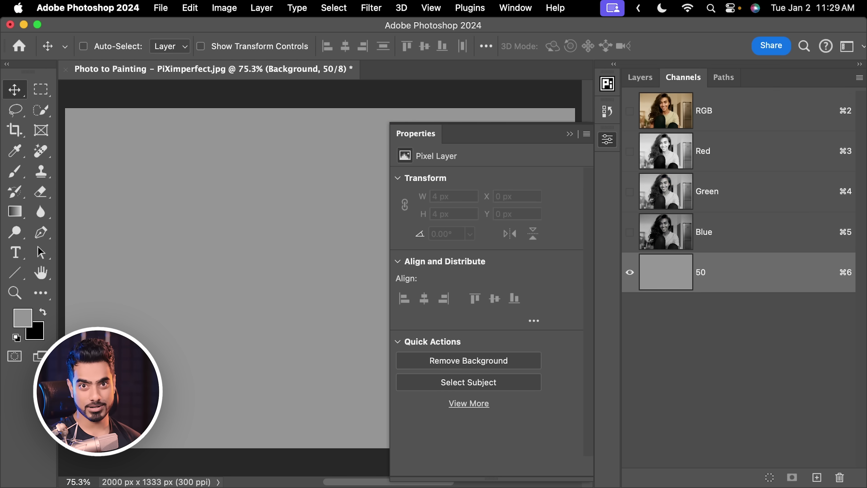
click(818, 475)
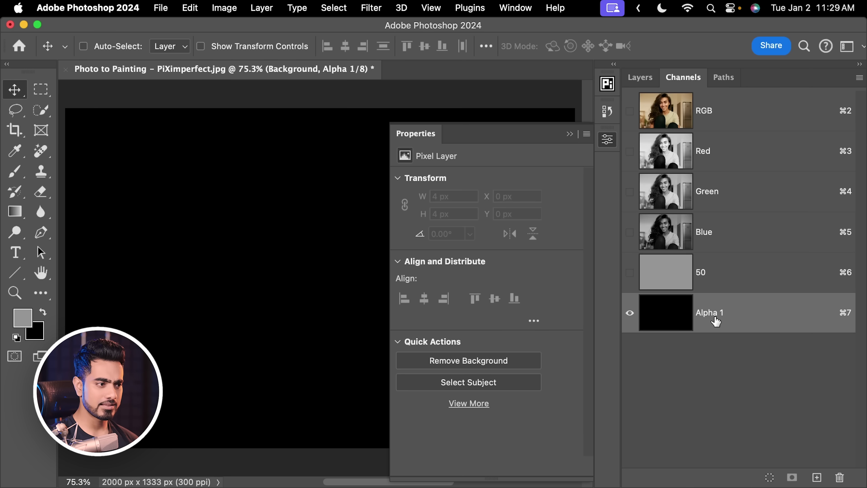
text(20)
key(Return)
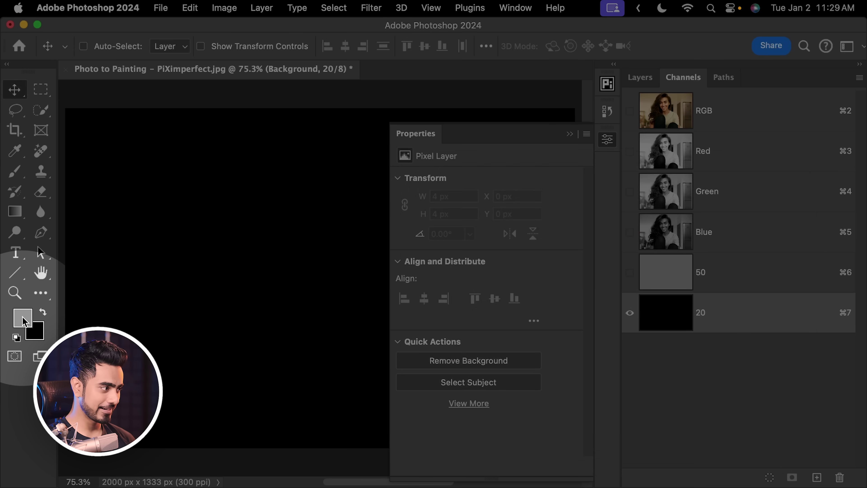
Fill channel 20 with 20% brightness grey and load it as a selection, accepting the edge warning
click(23, 318)
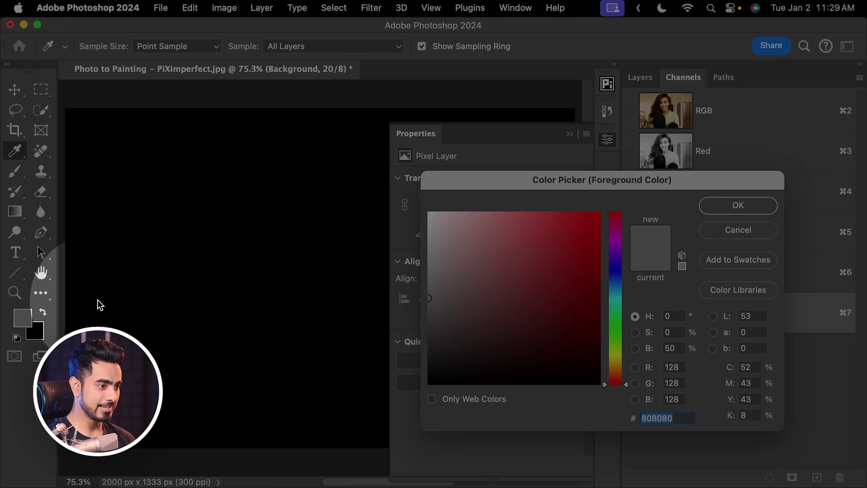
text(20)
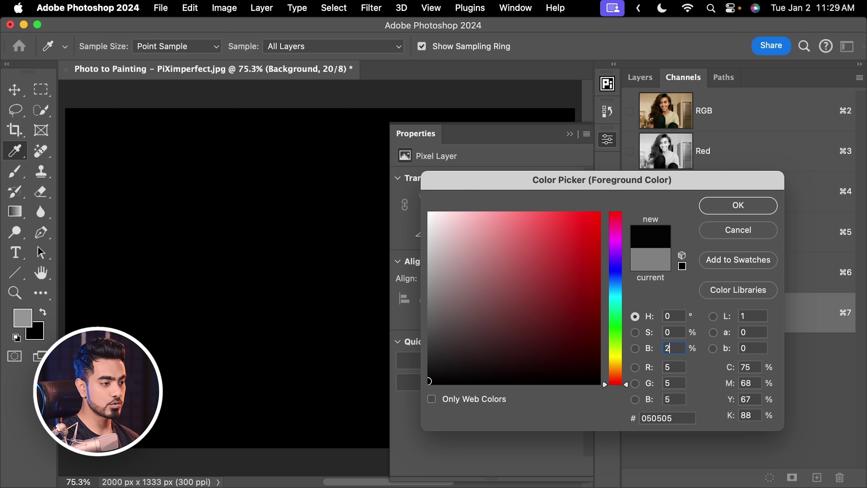
click(708, 206)
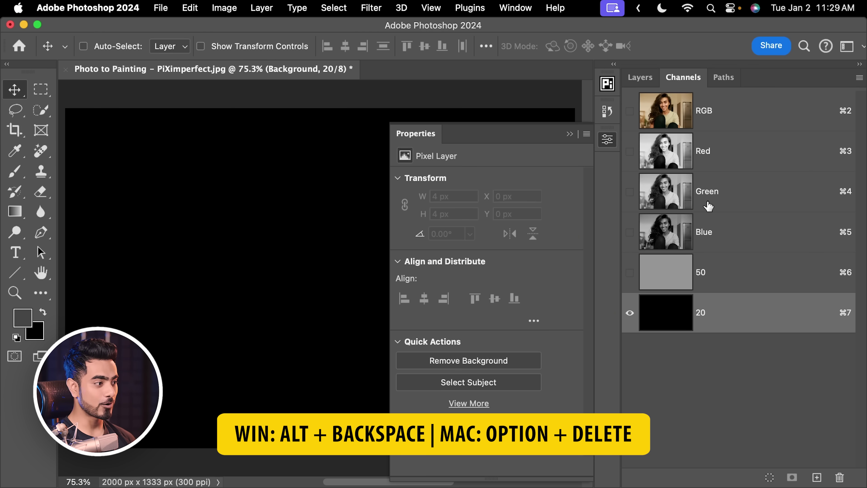
key(alt+BackSpace)
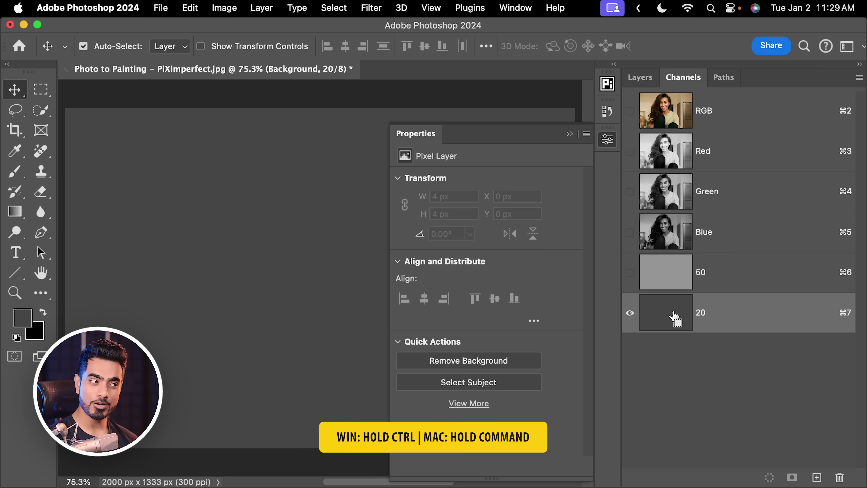
super+click(679, 310)
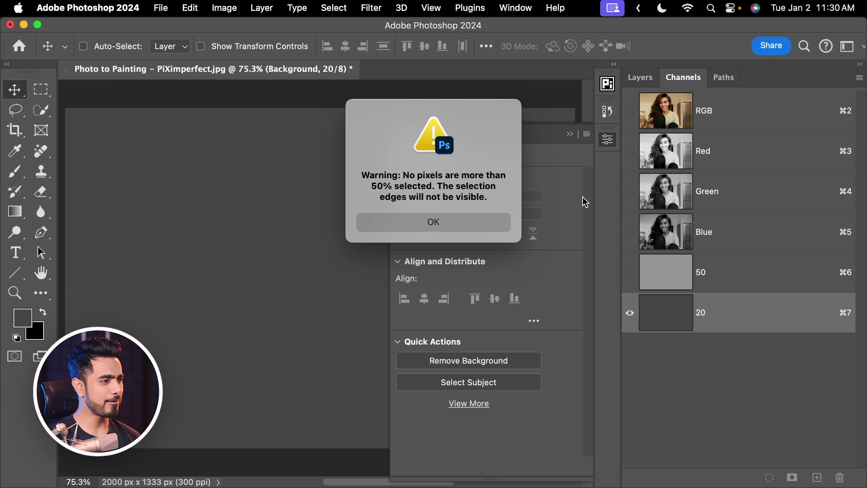
click(472, 227)
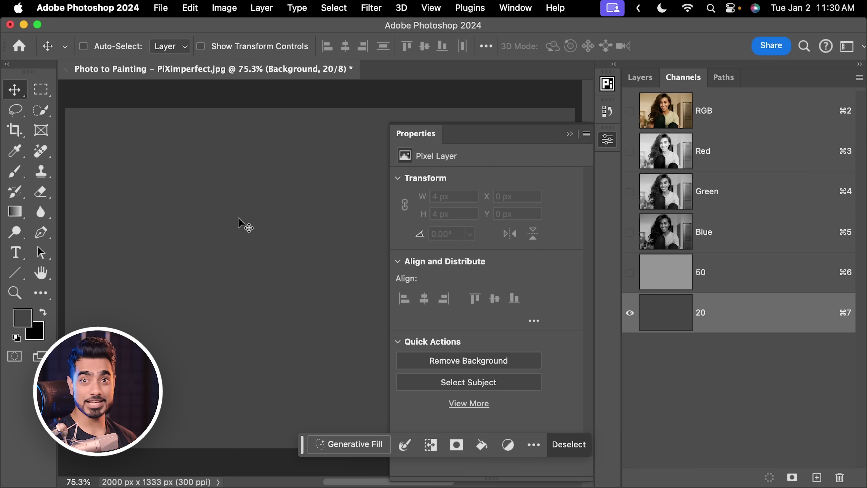
Show the RGB composite again and return to the Layers panel
click(650, 82)
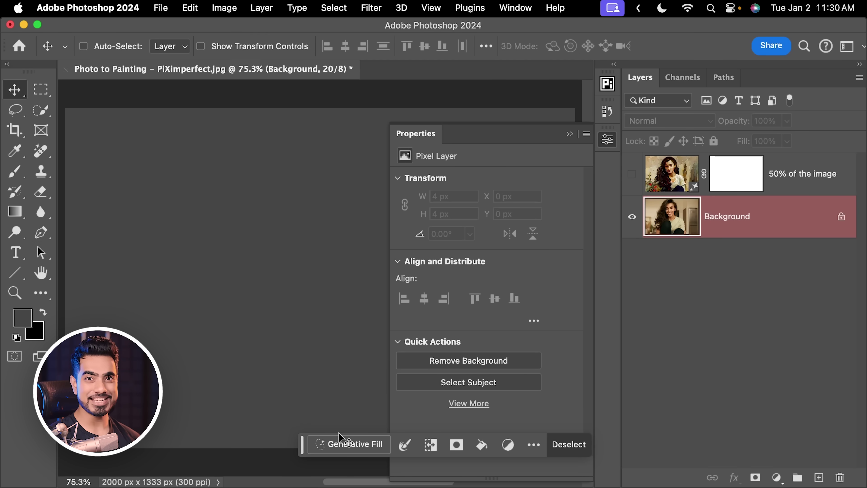
click(682, 78)
click(717, 119)
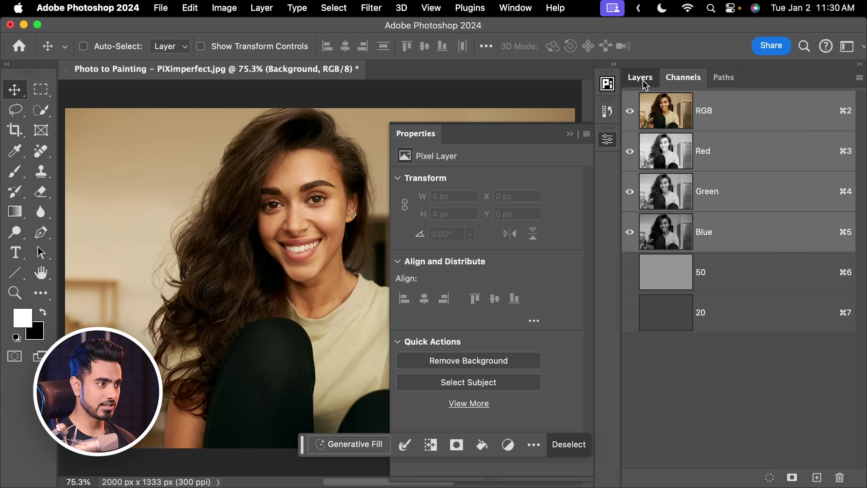
click(643, 78)
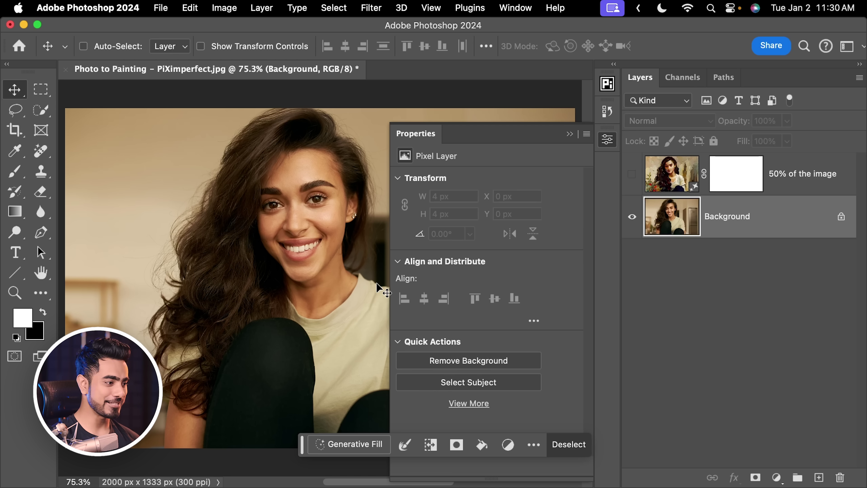
Generative Fill the 20 selection with 'oil painting' and choose the third variation
click(352, 447)
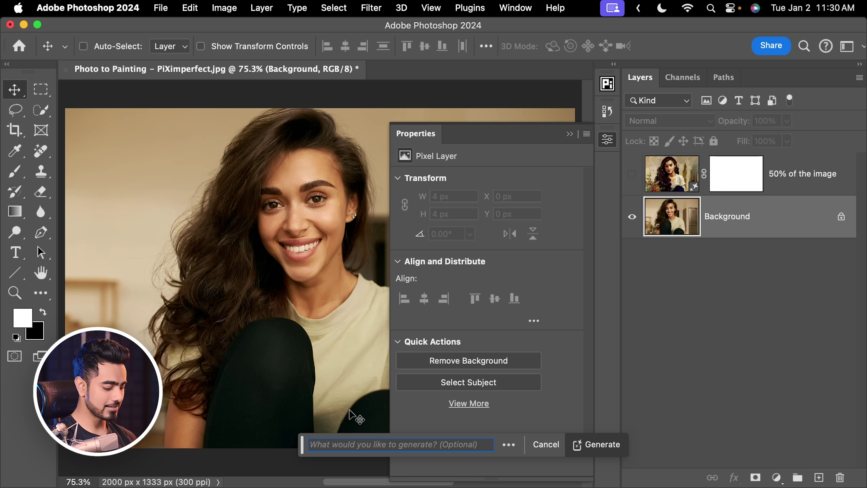
text(oil painting)
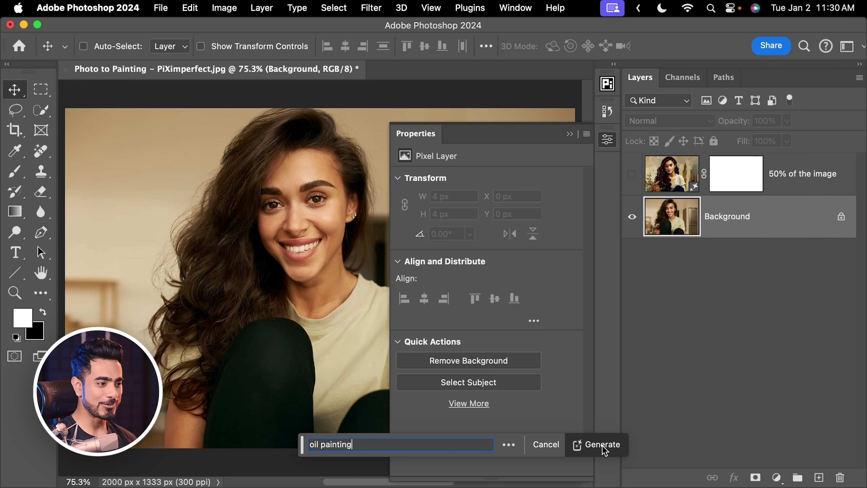
click(603, 445)
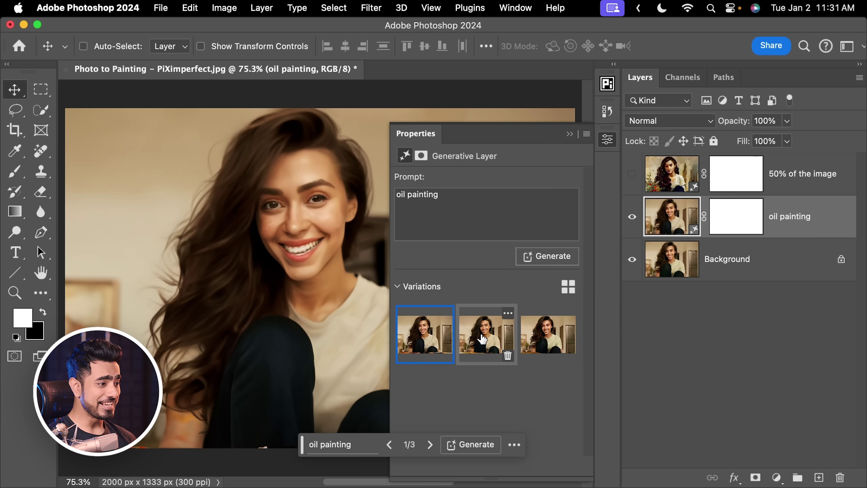
click(484, 337)
click(539, 338)
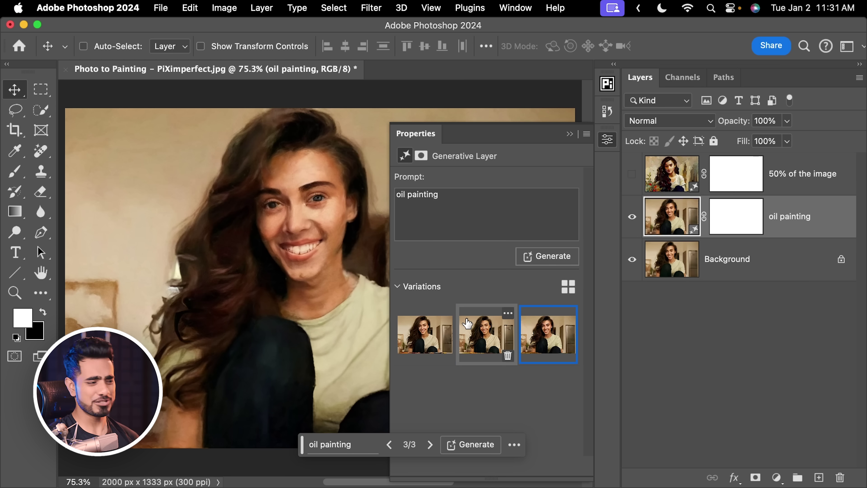
Rename the new layer '80% of the image' and turn on the 50% layer to compare them
click(569, 135)
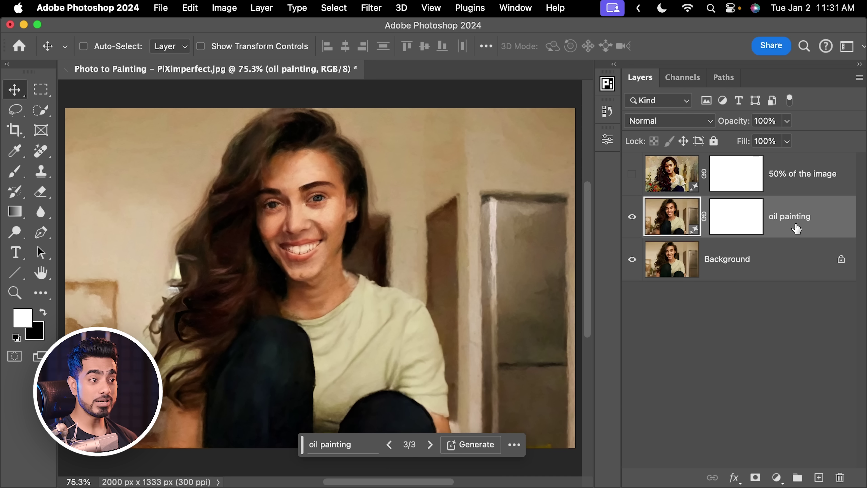
double_click(795, 216)
text(80% of the image)
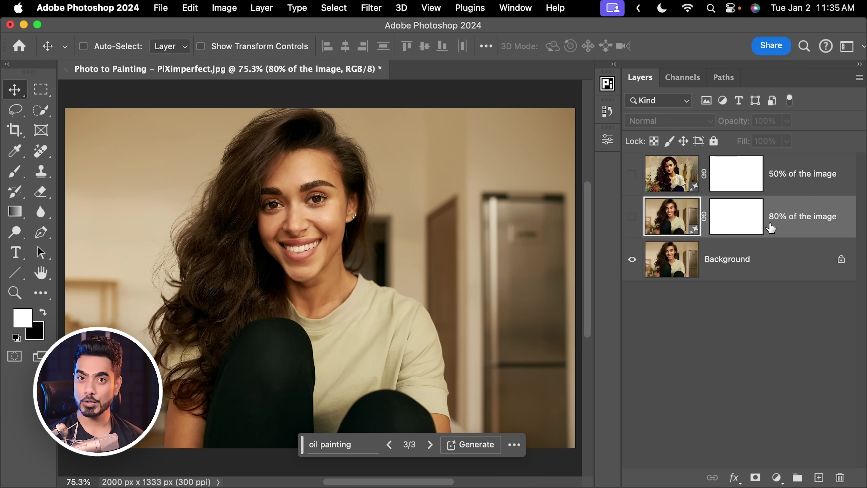
click(631, 218)
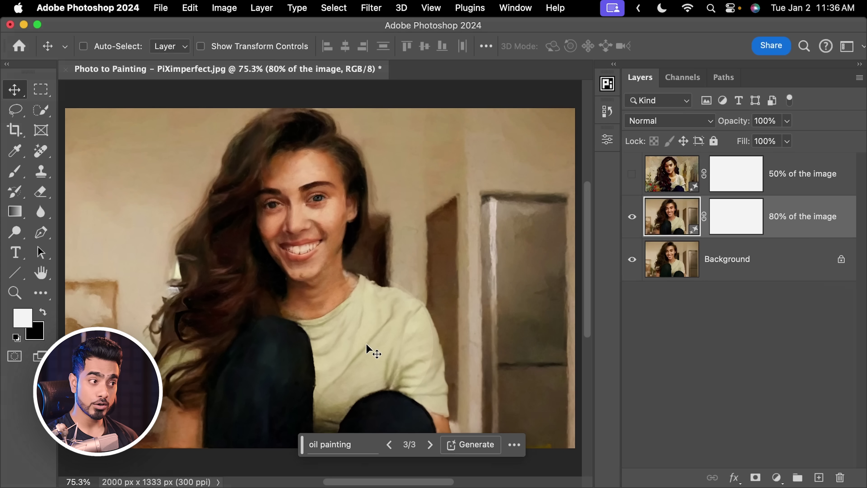
click(632, 174)
click(672, 174)
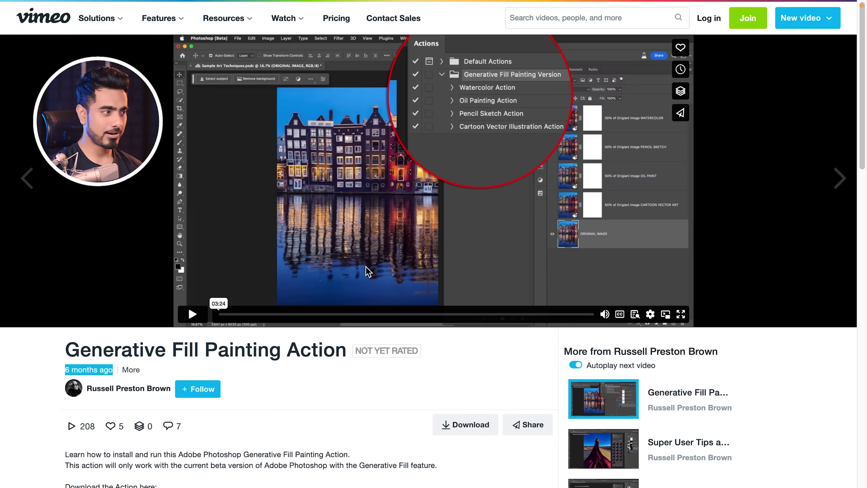
Scroll the Generative Fill Painting Action video description down to its download link and click it
scroll(280, 354, down, 4)
click(101, 366)
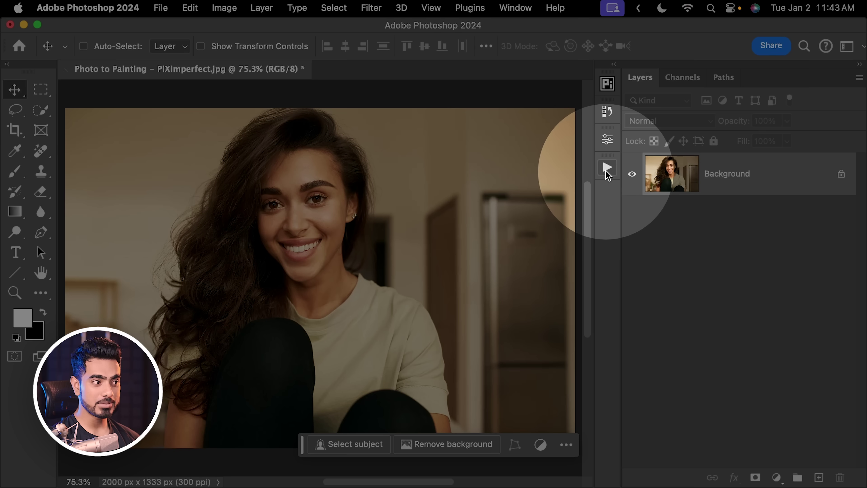
Load the Generative Fill Painting Actions file into the Actions panel and select Oil Painting Action
click(607, 168)
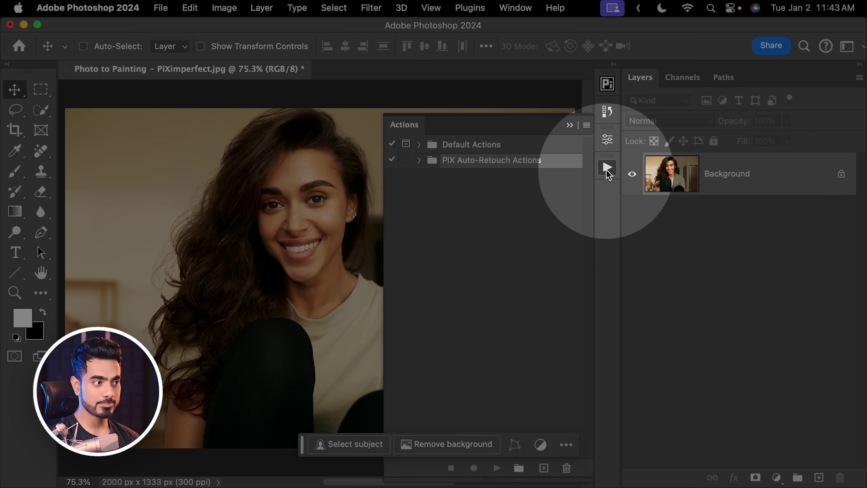
click(516, 8)
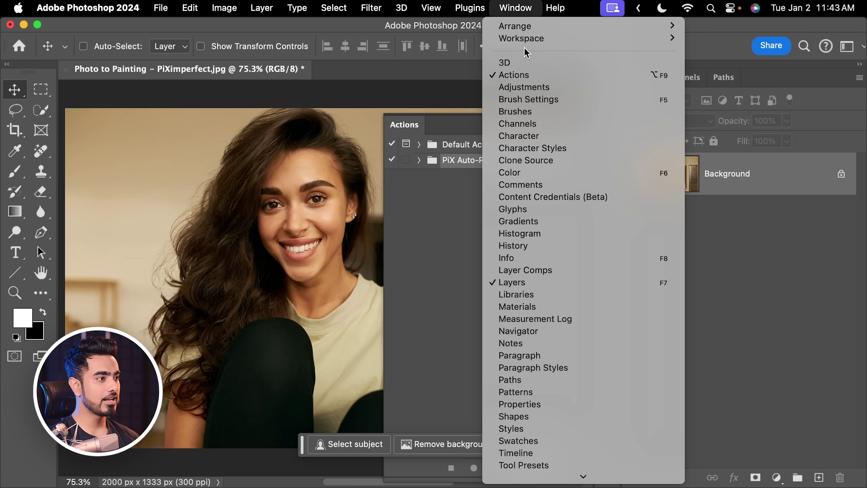
click(526, 75)
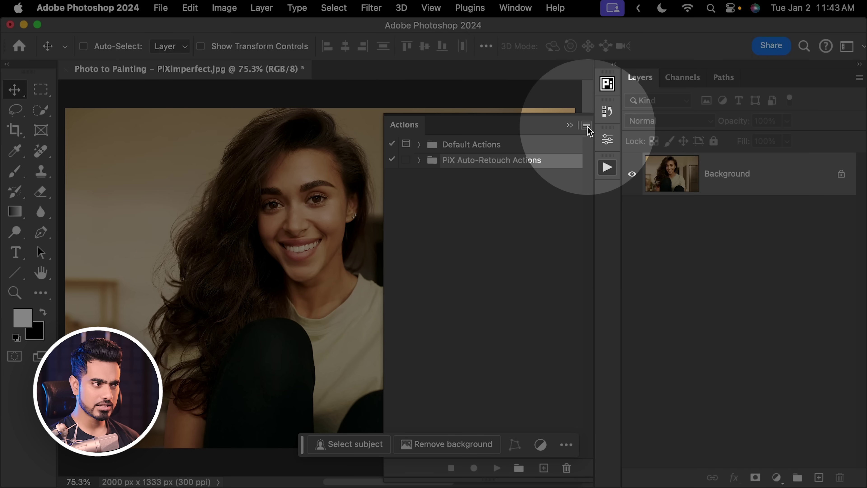
click(586, 126)
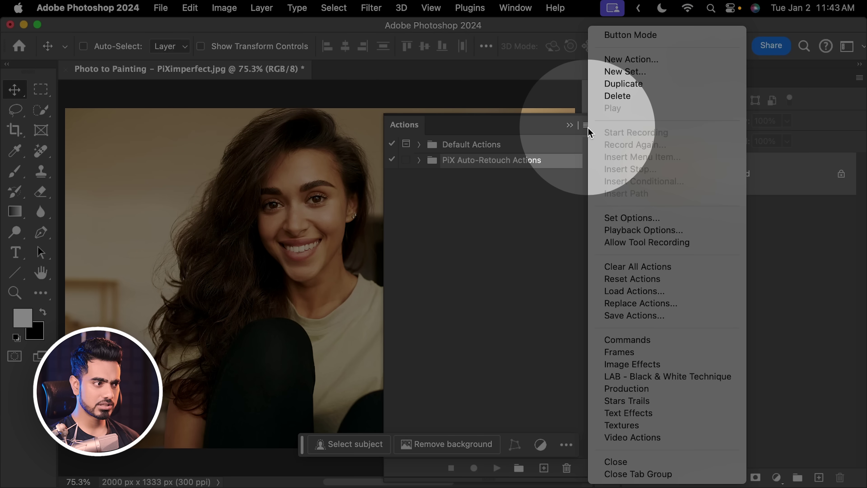
click(634, 291)
click(146, 102)
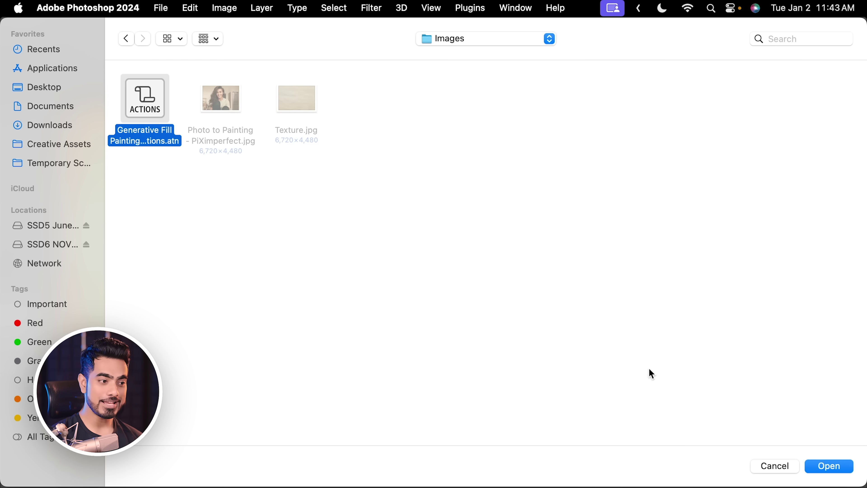
click(825, 468)
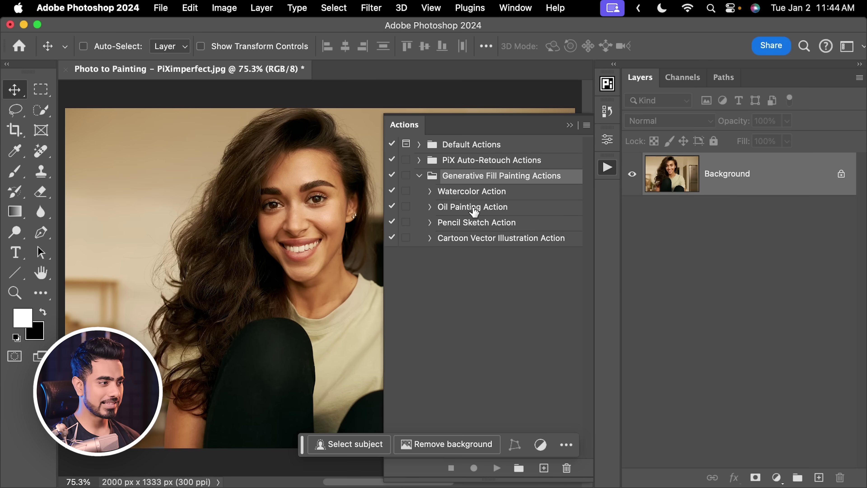
click(477, 212)
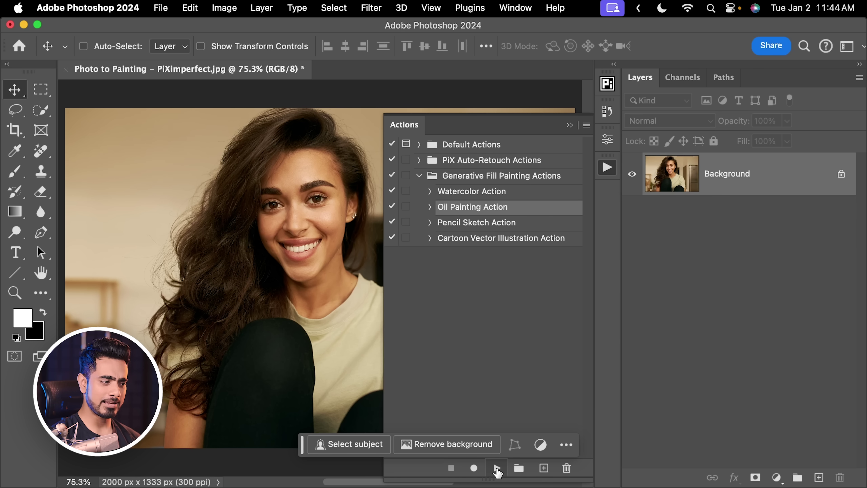
Run the Oil Painting Action and widen the Layers panel to show full layer names
click(497, 468)
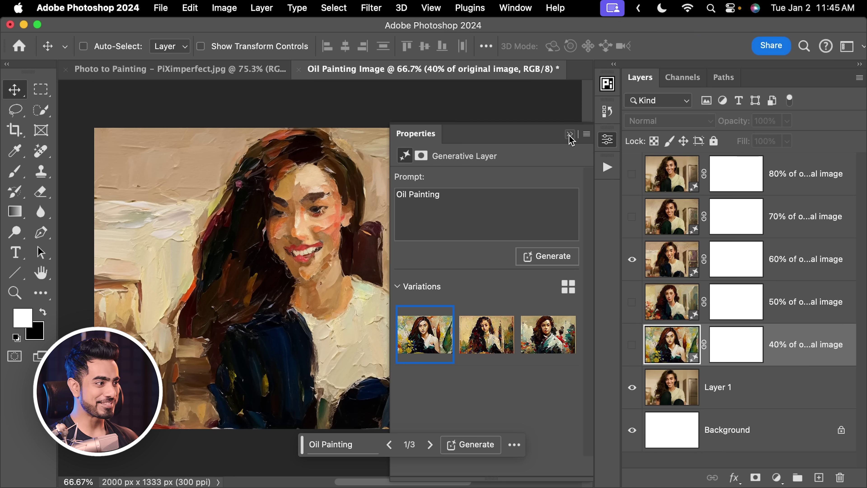
click(570, 136)
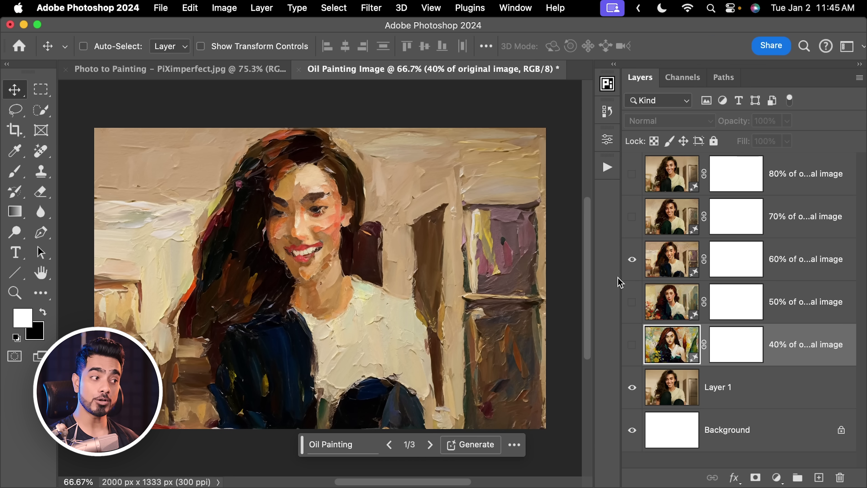
drag(619, 277, 581, 278)
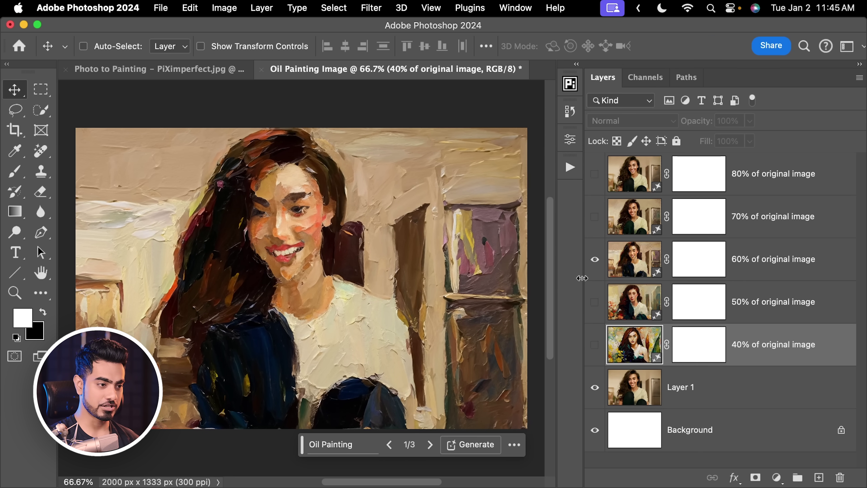
Toggle the 40%–80% painting layers to compare them, leaving the 40% painting showing
click(594, 344)
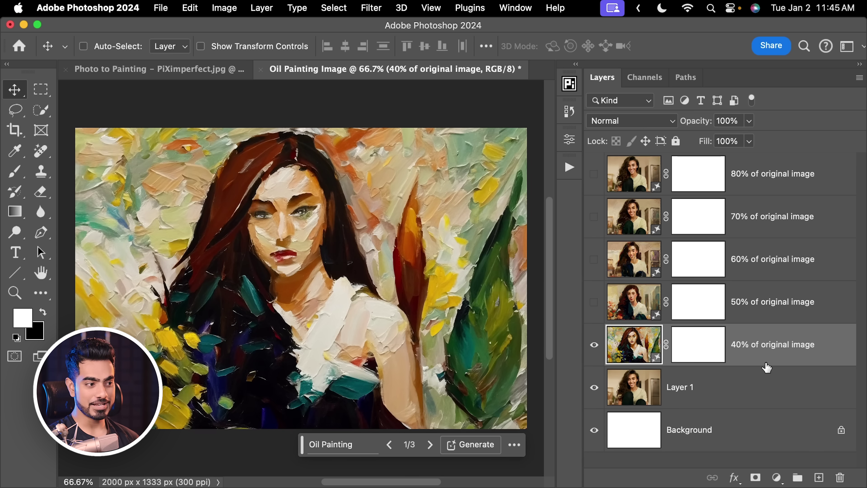
click(594, 302)
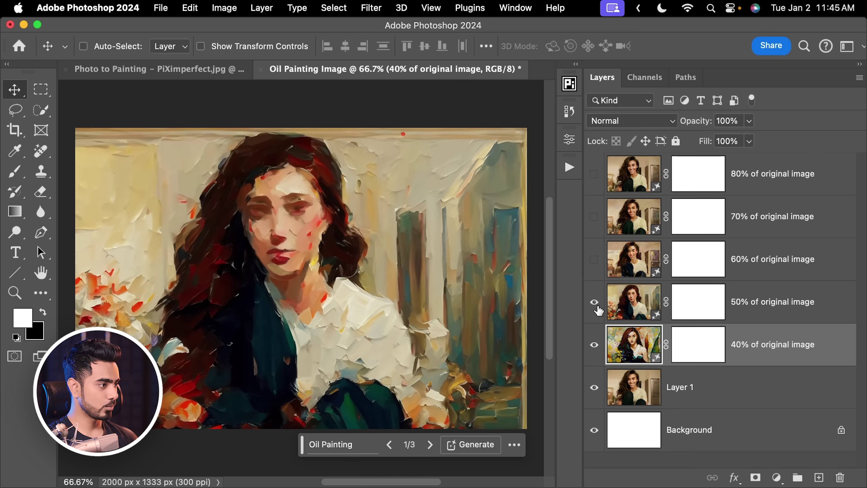
click(595, 259)
click(594, 217)
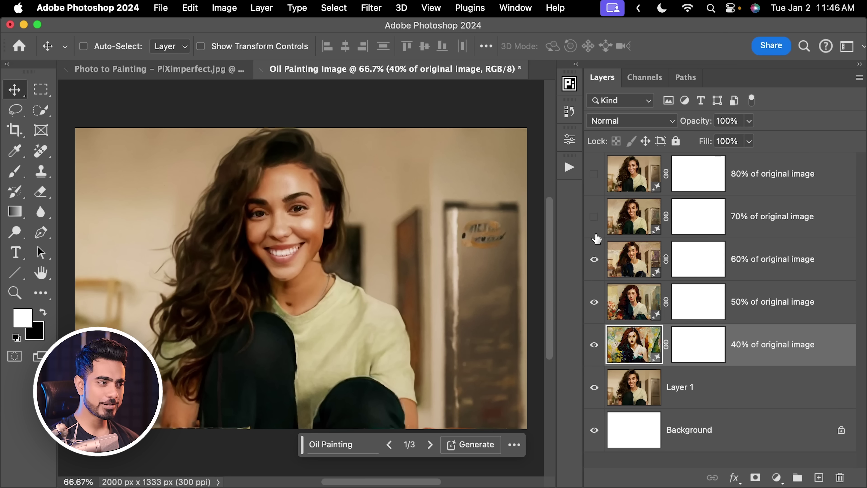
click(596, 303)
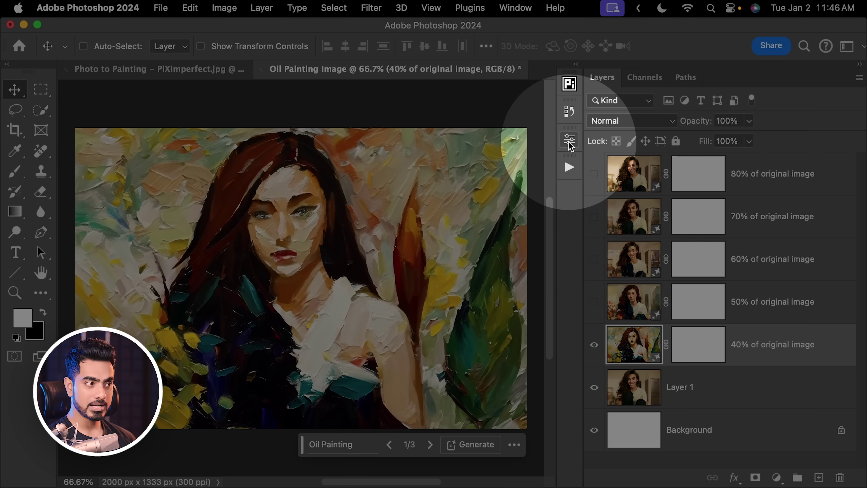
Open the 40% layer's Properties and pick its first flower-garden variation
click(569, 140)
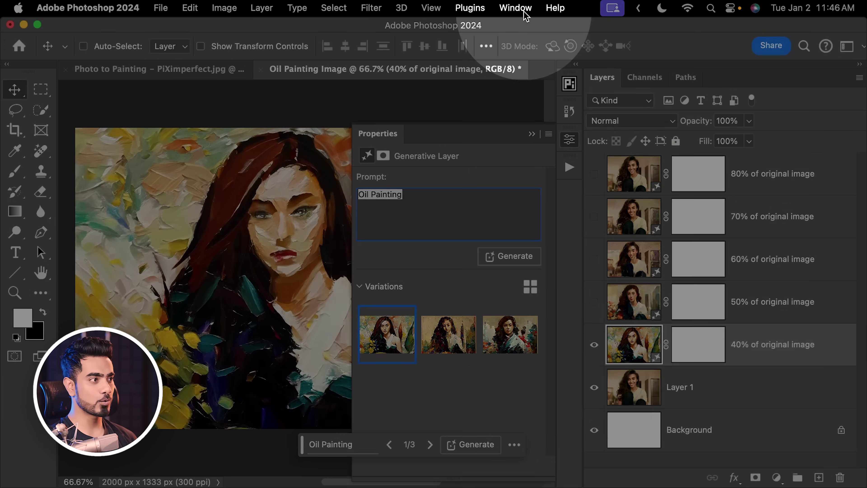
click(516, 7)
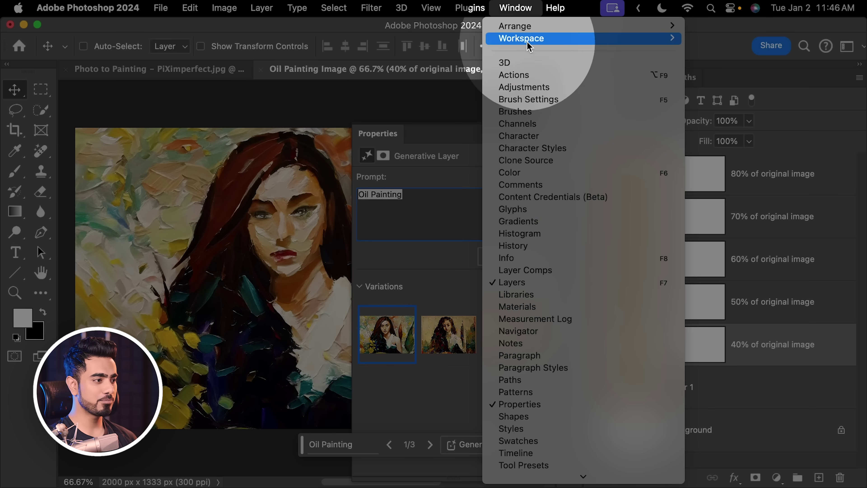
click(543, 410)
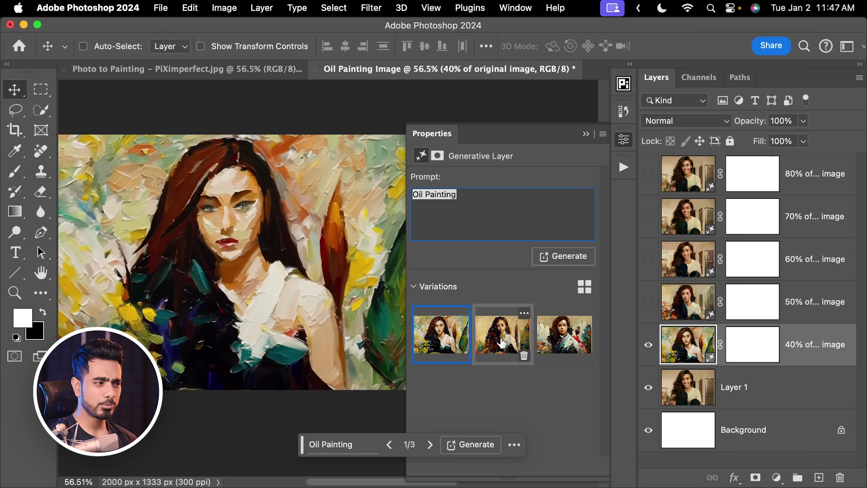
click(502, 343)
click(559, 340)
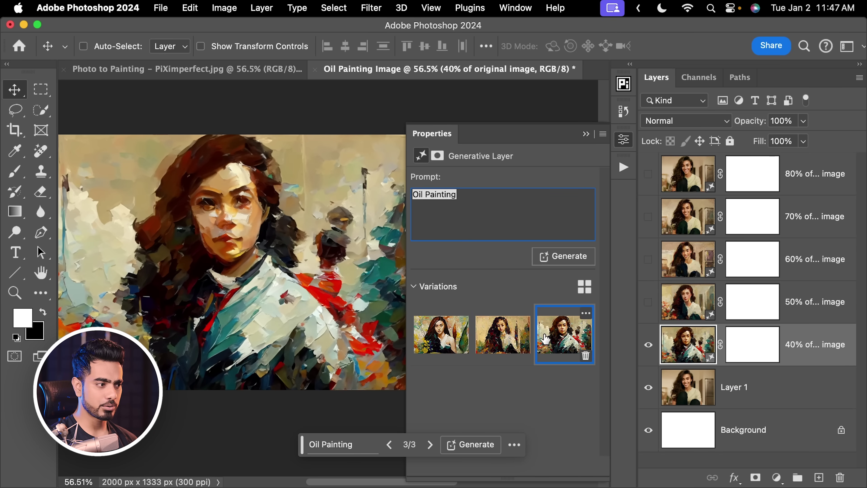
click(497, 340)
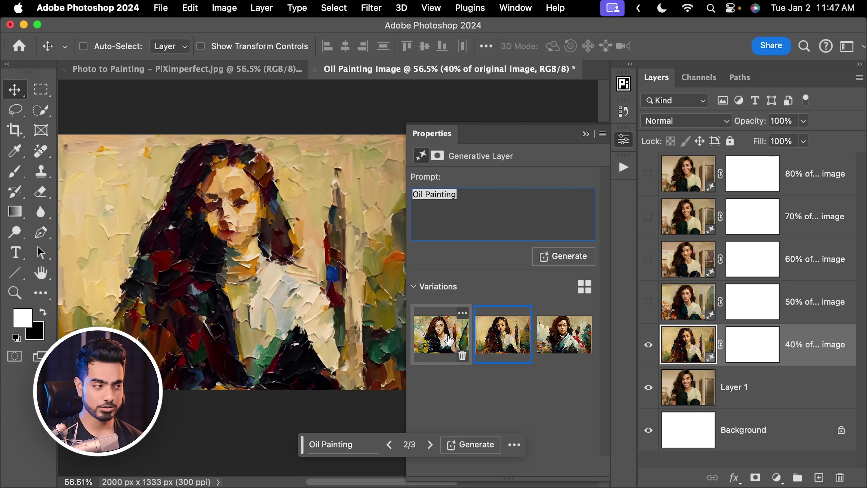
click(450, 338)
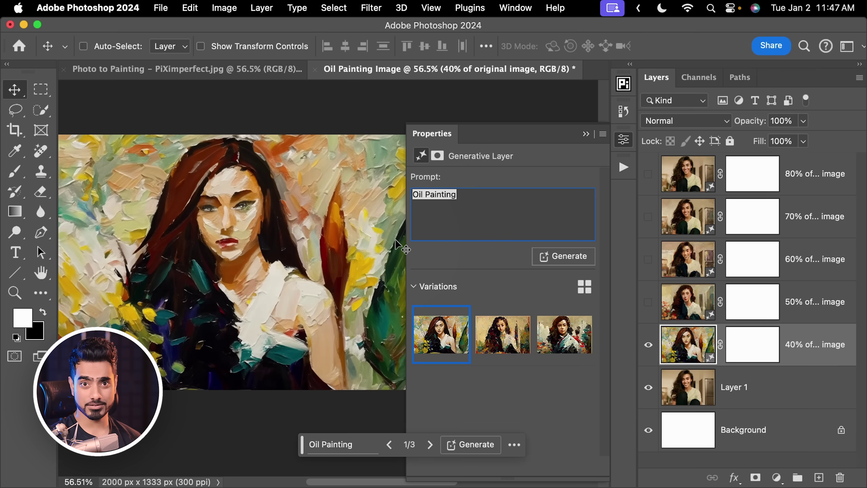
Rename the 40% painting layer to BG1
double_click(805, 345)
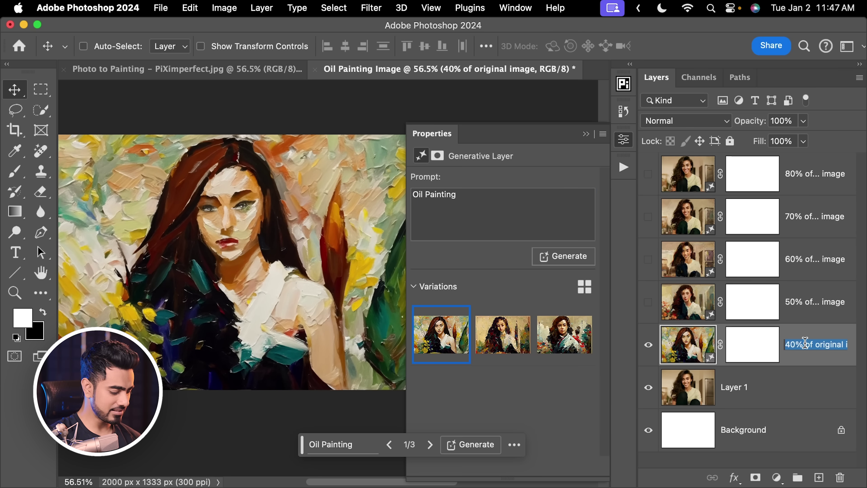
text(BG1)
key(Return)
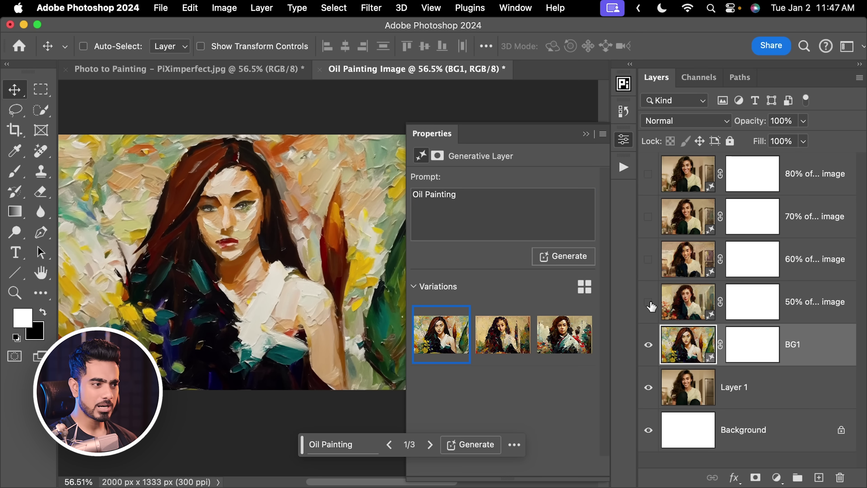
Show the 50% painting layer, choose its third variation, and rename it BG2
click(648, 302)
click(683, 306)
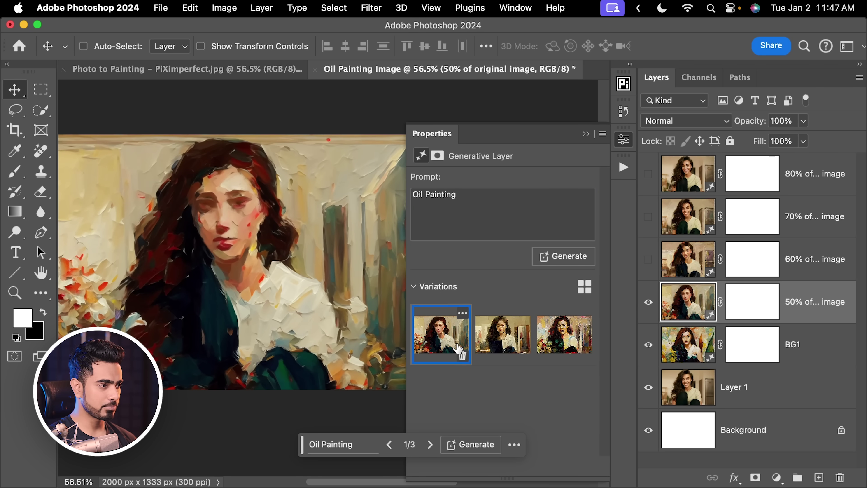
click(499, 338)
click(559, 336)
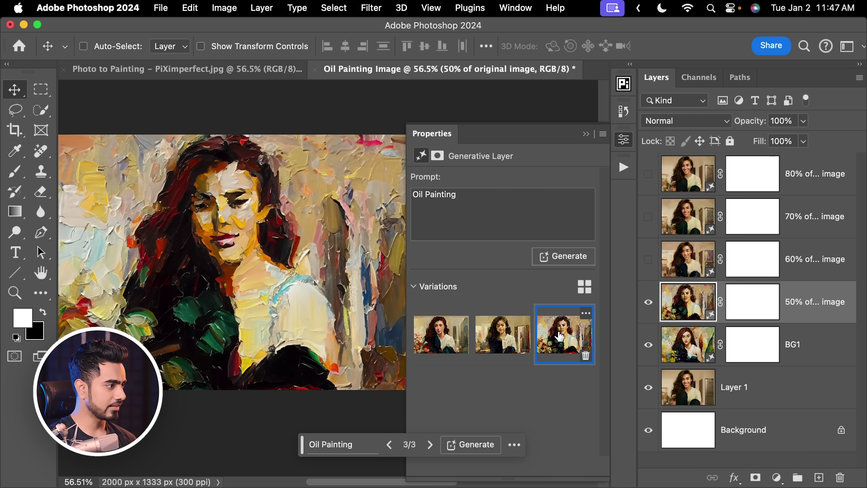
scroll(342, 239, up, 3)
scroll(333, 273, down, 4)
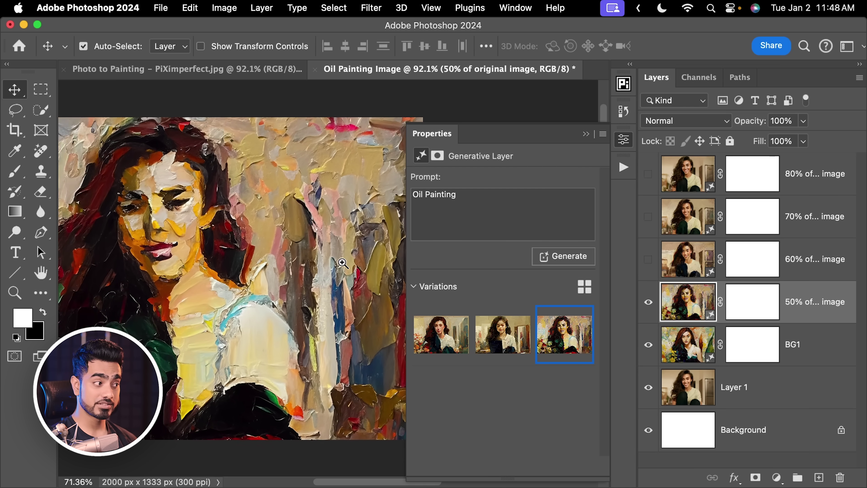
scroll(334, 273, down, 2)
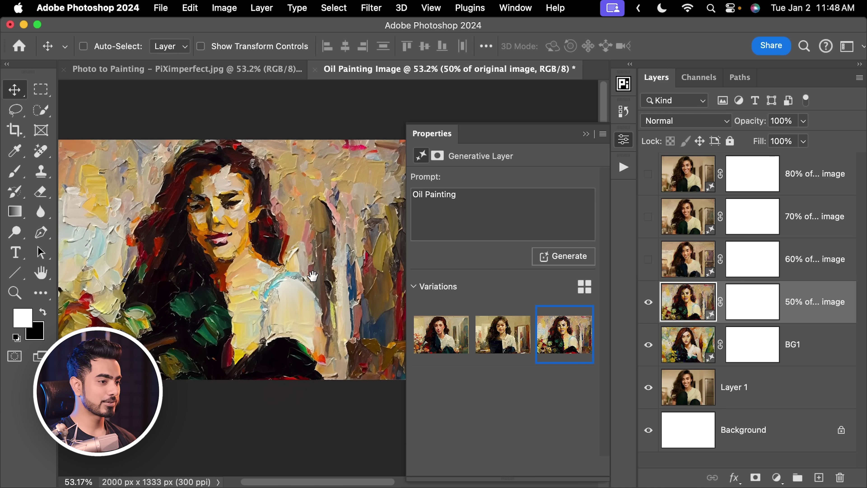
double_click(799, 301)
text(BG)
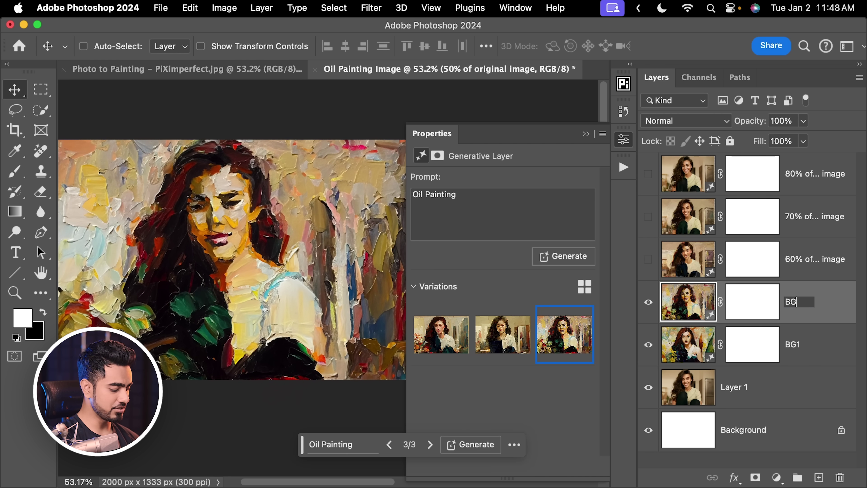
text(2)
key(Return)
Show the 60% painting layer, choose its third variation, and rename it S1
click(665, 265)
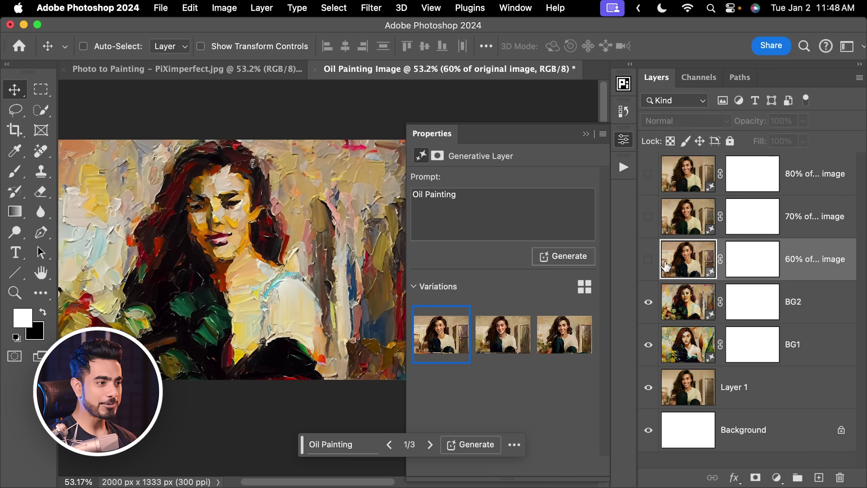
click(648, 261)
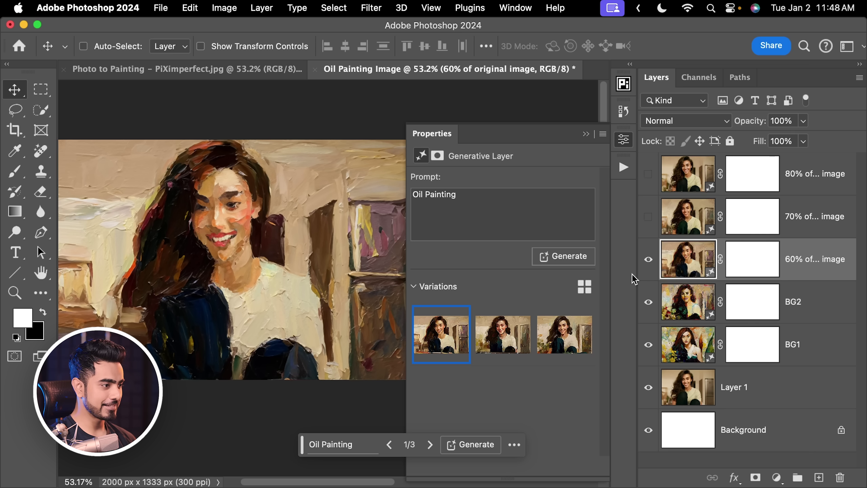
click(508, 339)
click(567, 338)
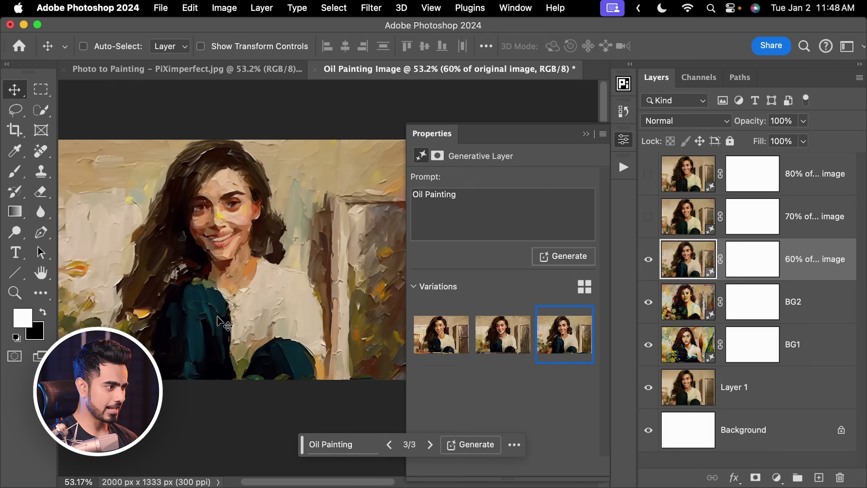
double_click(815, 263)
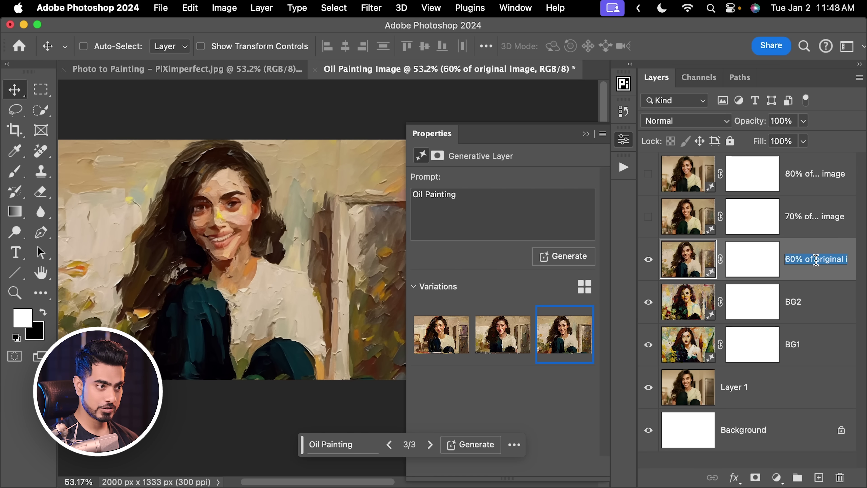
text(S1)
key(Return)
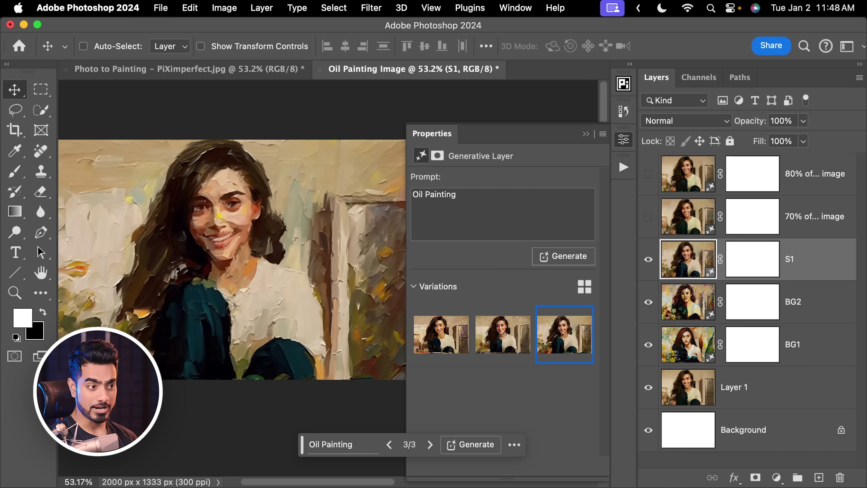
Show the 70% painting layer and compare its three variations, settling on the first
click(793, 229)
click(648, 216)
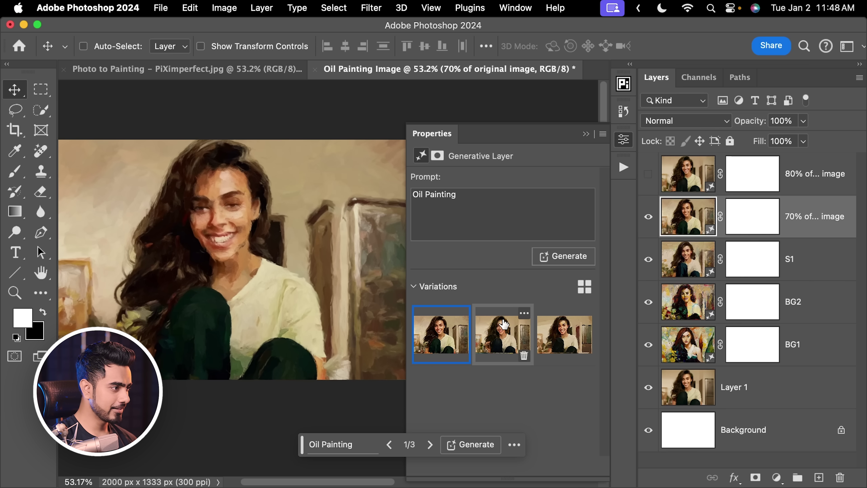
click(507, 340)
click(551, 338)
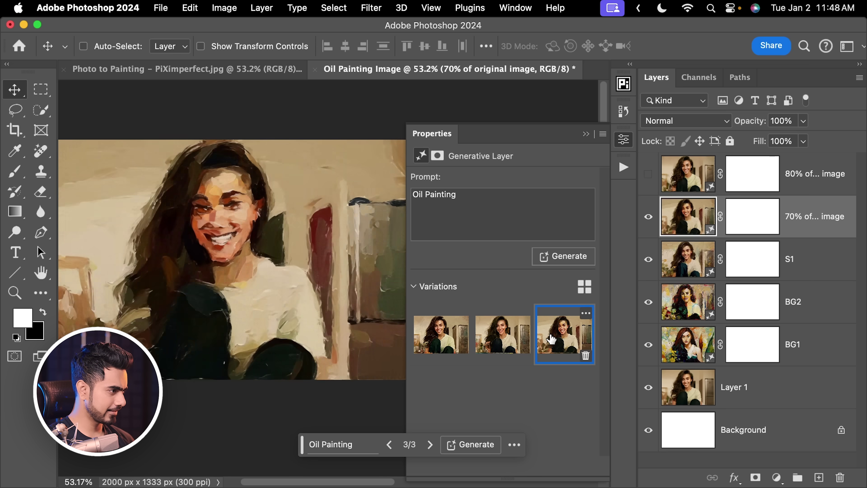
click(502, 340)
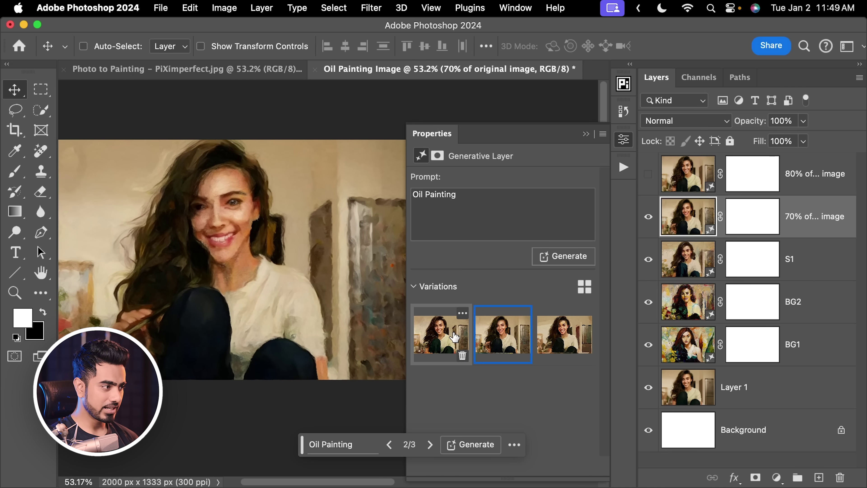
click(454, 337)
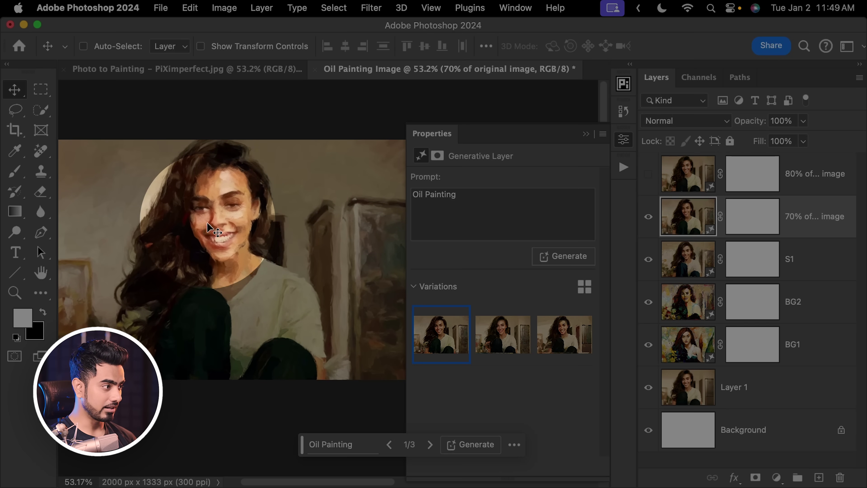
click(494, 339)
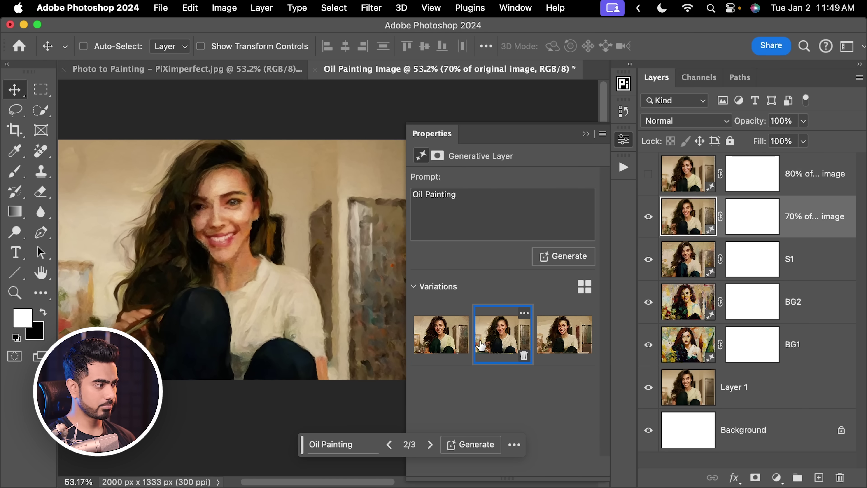
click(444, 338)
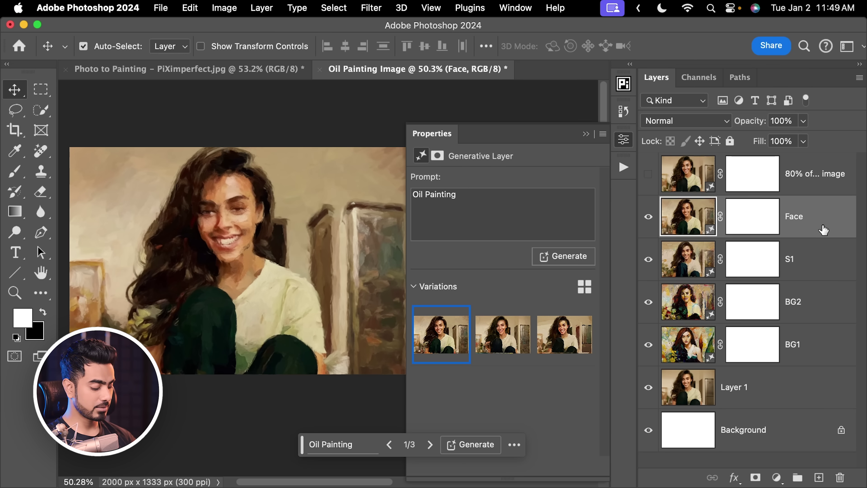
Duplicate the Face layer, give the copy the second variation, and rename it Hair
key(super+j)
click(502, 338)
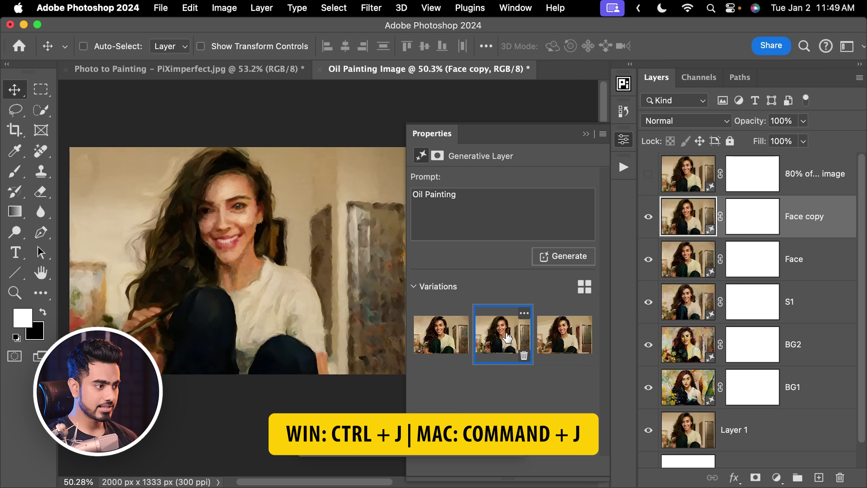
double_click(804, 217)
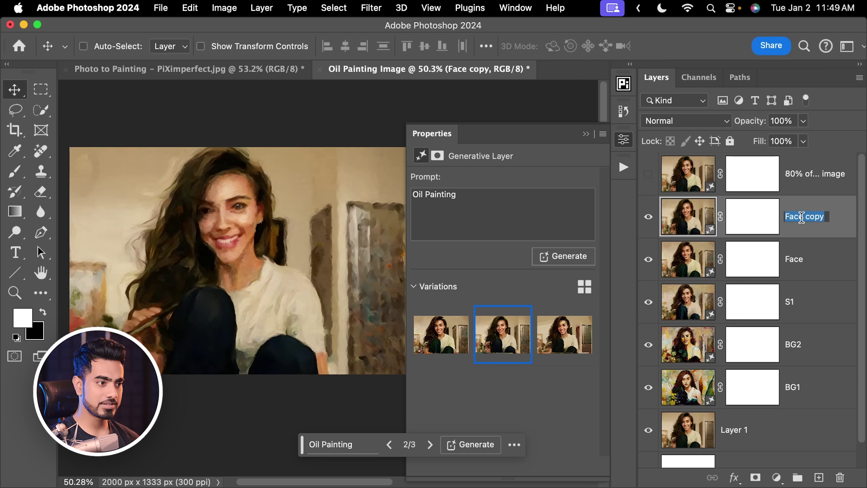
text(Hair)
key(Return)
Preview the 80% of original image layer's variations, then delete that layer
click(648, 174)
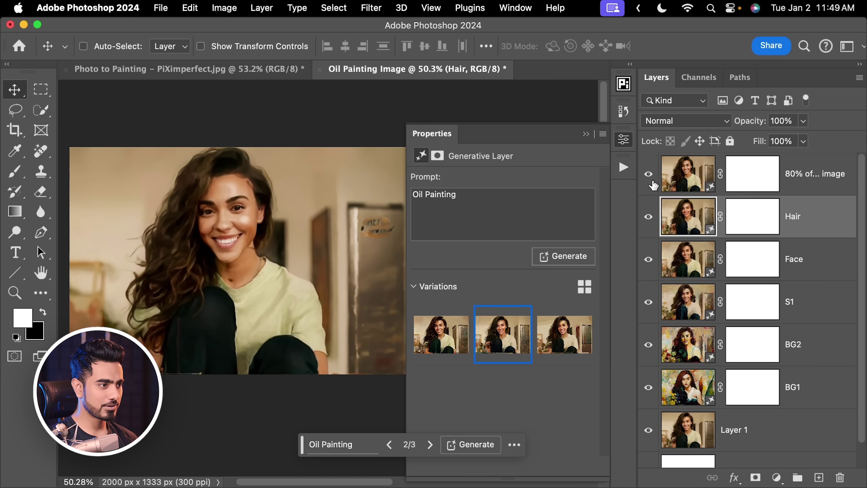
click(688, 185)
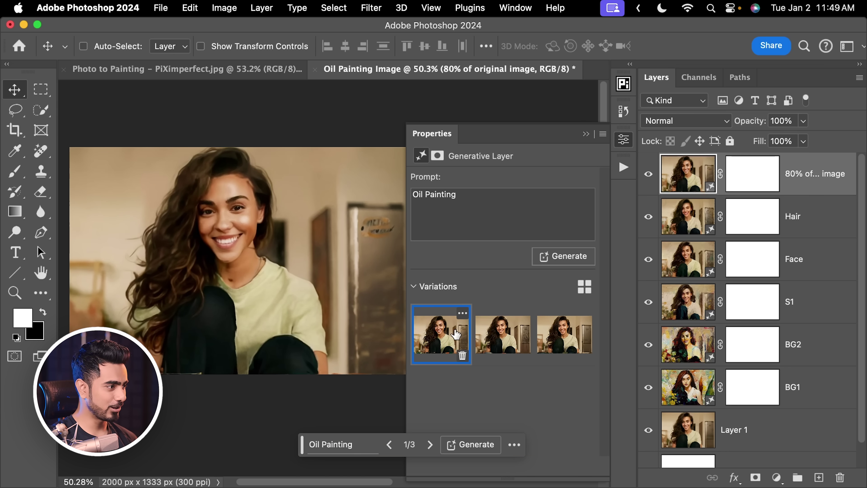
click(495, 339)
click(543, 338)
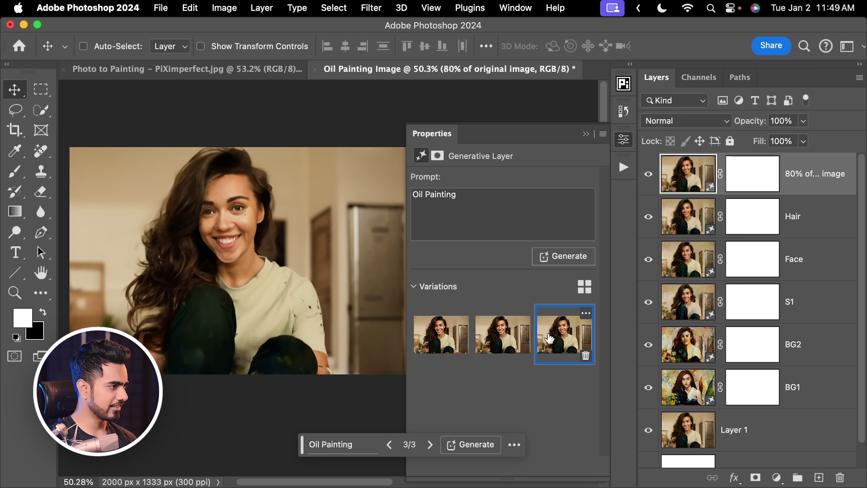
click(586, 133)
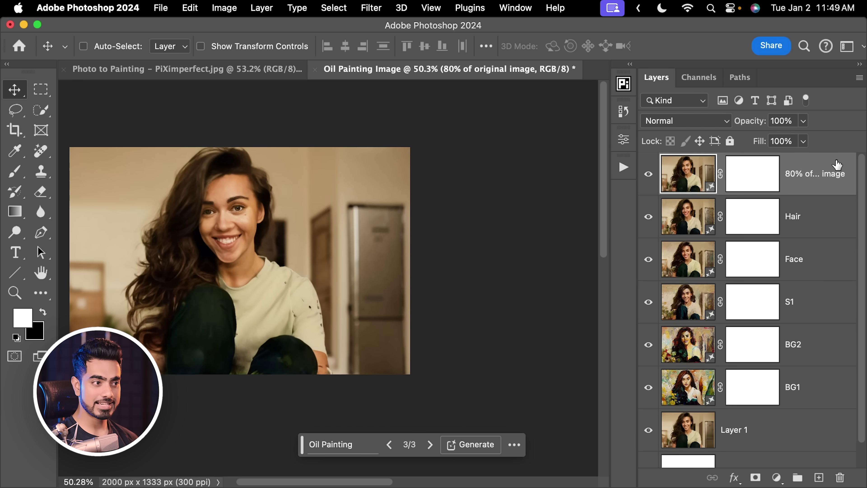
key(Delete)
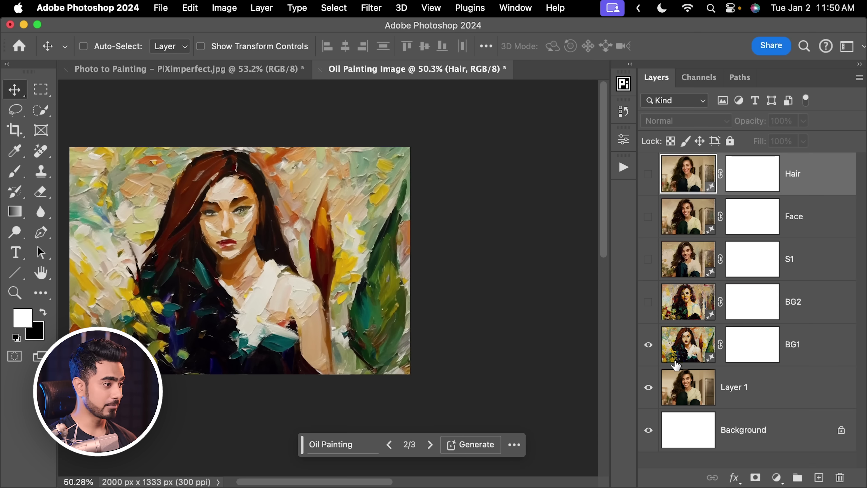
Show BG2 and invert its layer mask to hide it
click(648, 302)
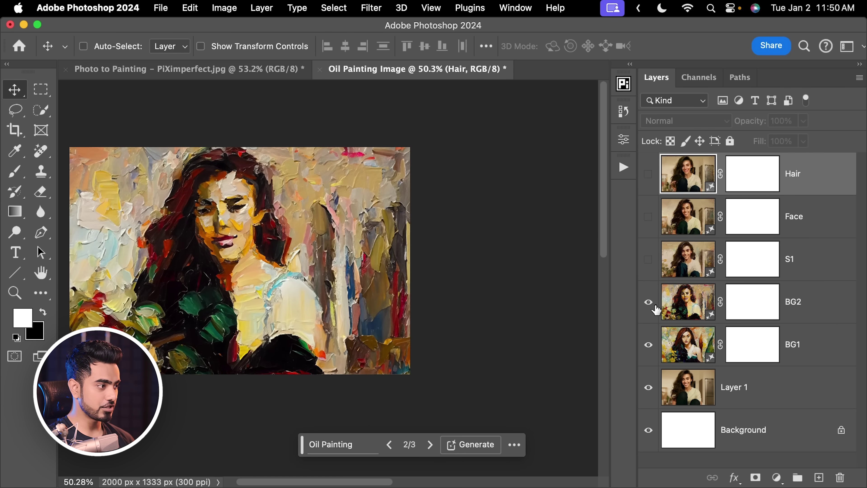
click(746, 308)
drag(735, 307, 736, 309)
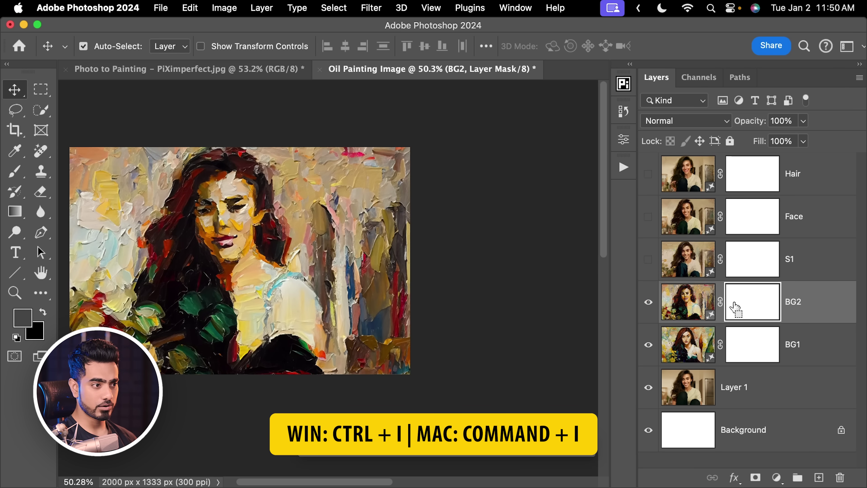
key(super+i)
Paint white on the BG2 mask with a large brush, revealing it over the upper-left and face
key(b)
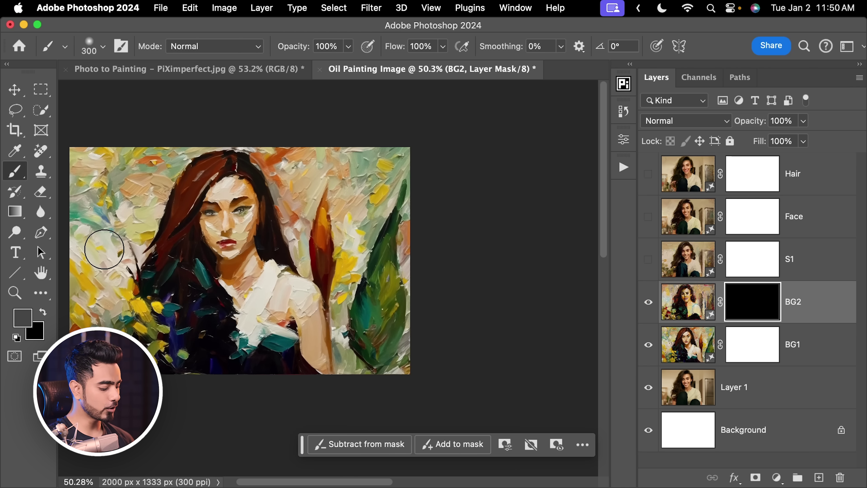
key(super+0)
key(d)
key(x)
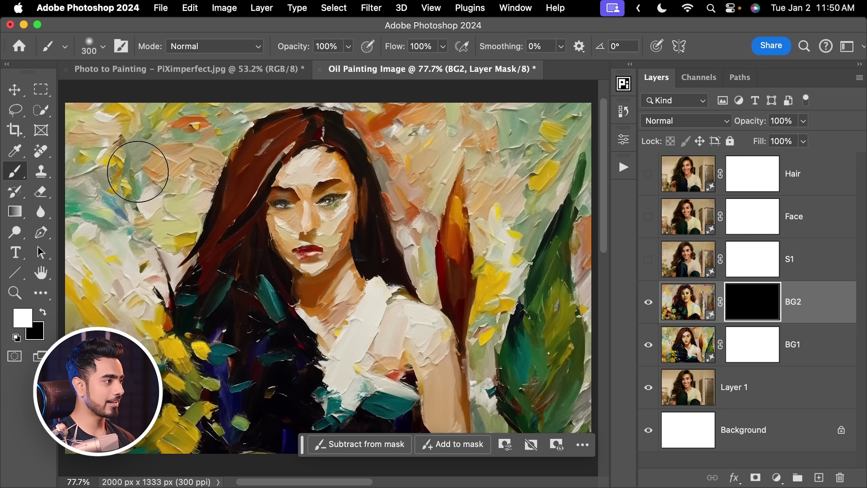
key(bracketright)
key(bracketright)
drag(126, 164, 126, 141)
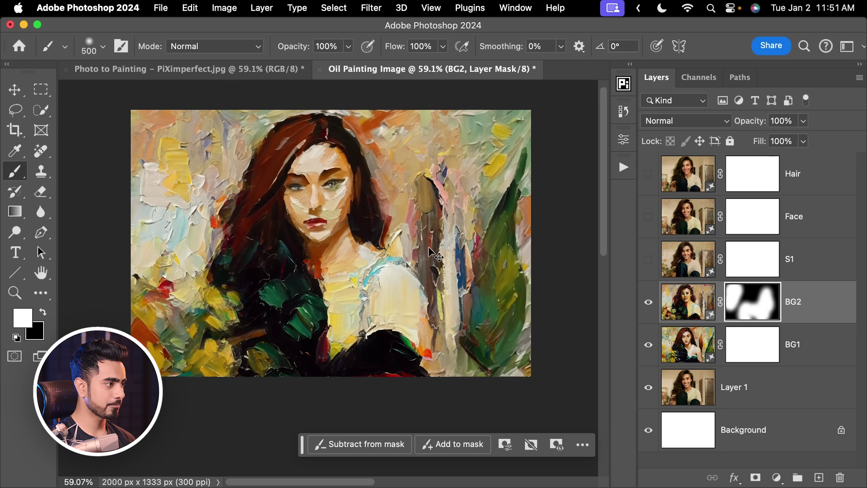
mouse_move(461, 205)
mouse_down()
mouse_move(387, 125)
mouse_move(213, 155)
mouse_move(338, 274)
mouse_move(373, 277)
mouse_up()
key(bracketright)
key(bracketright)
key(bracketright)
key(bracketright)
key(bracketright)
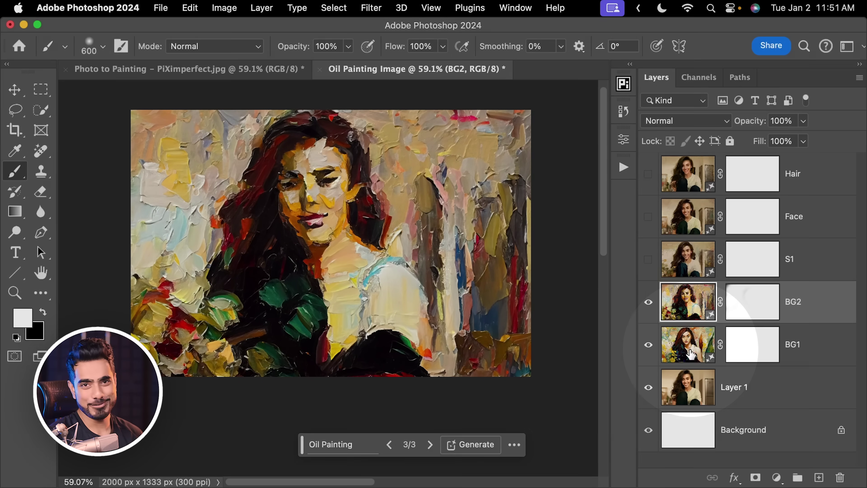
click(688, 263)
Show S1, invert its mask, and paint it back over the head, torso and lower left
click(648, 259)
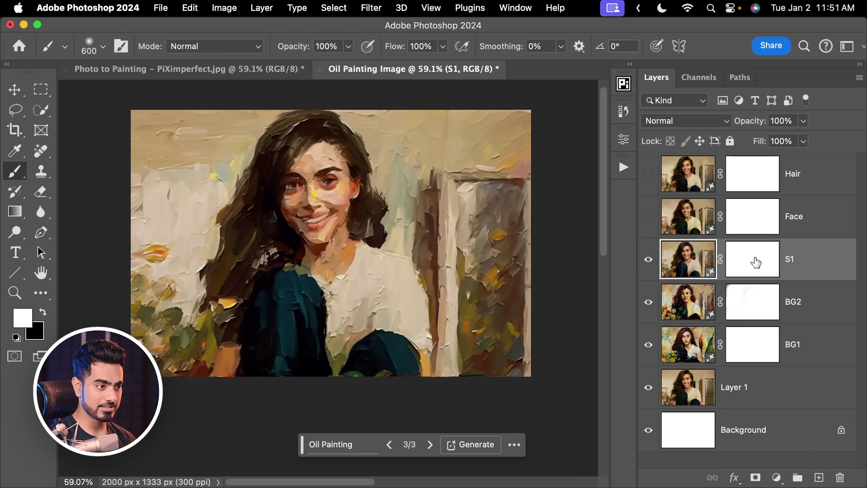
click(754, 265)
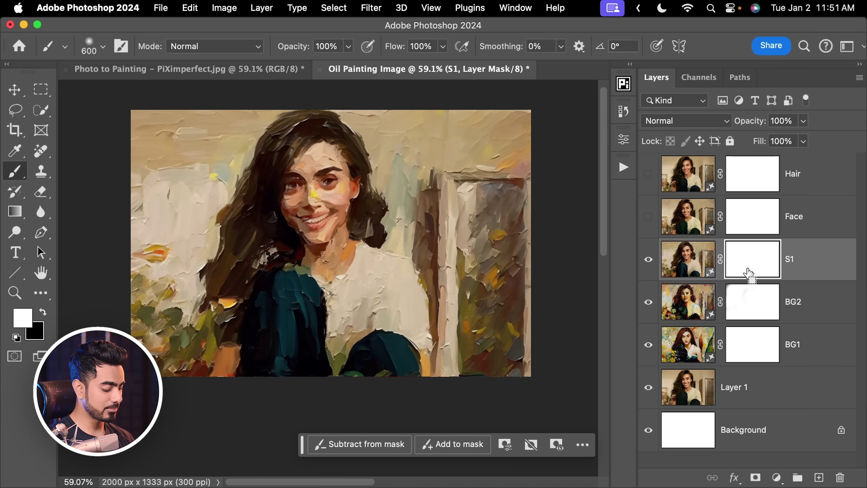
key(super+i)
key(bracketleft)
key(bracketleft)
key(bracketleft)
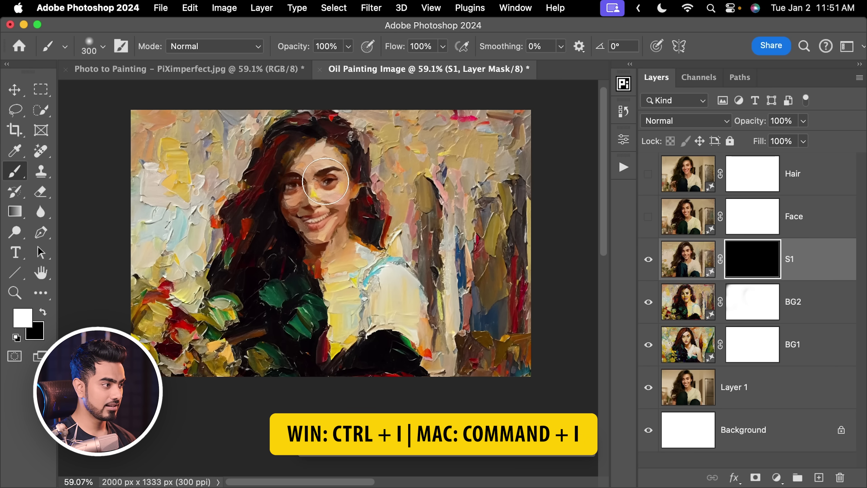
mouse_move(325, 181)
mouse_down()
mouse_move(280, 249)
mouse_move(288, 288)
mouse_move(355, 267)
mouse_move(325, 345)
mouse_up()
key(bracketright)
key(bracketright)
drag(192, 328, 240, 316)
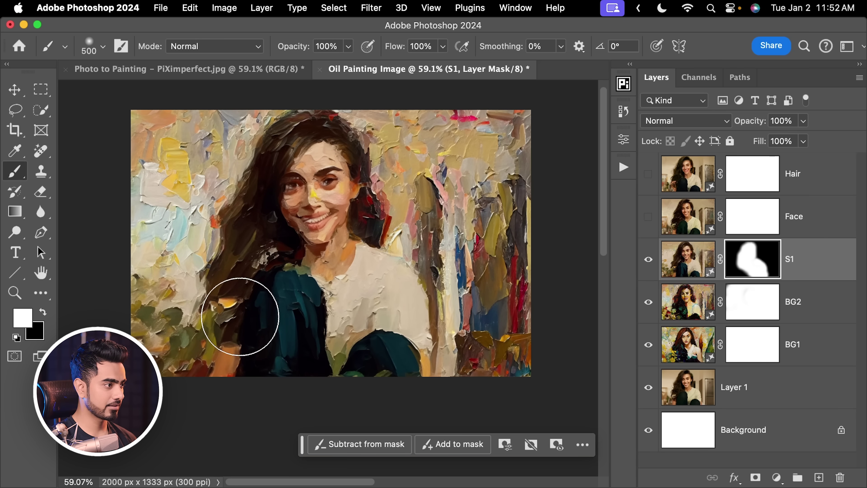
Show the Face layer, invert its mask, and reveal it from forehead to chin and over the hand
click(648, 216)
key(bracketleft)
key(bracketleft)
key(bracketleft)
key(bracketleft)
key(bracketleft)
key(bracketleft)
click(688, 216)
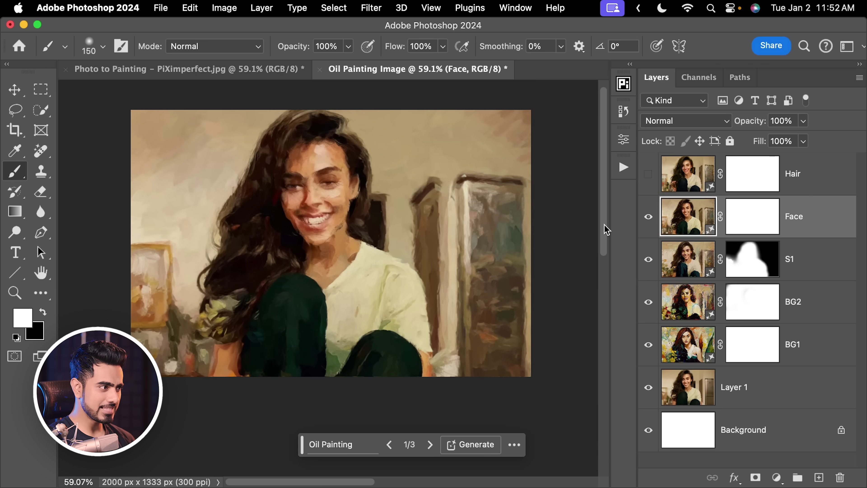
click(648, 218)
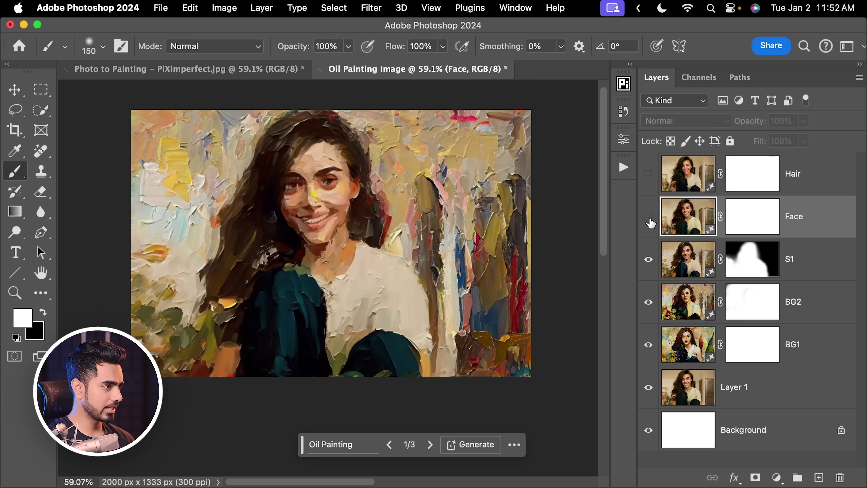
click(649, 217)
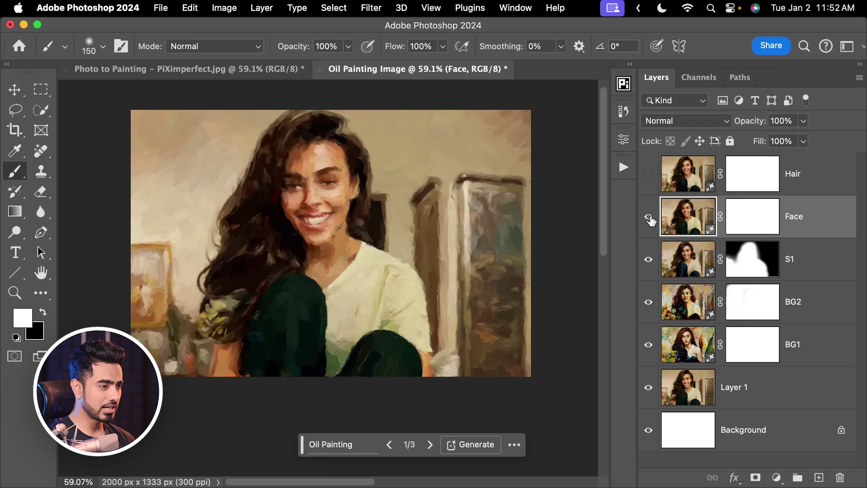
click(747, 225)
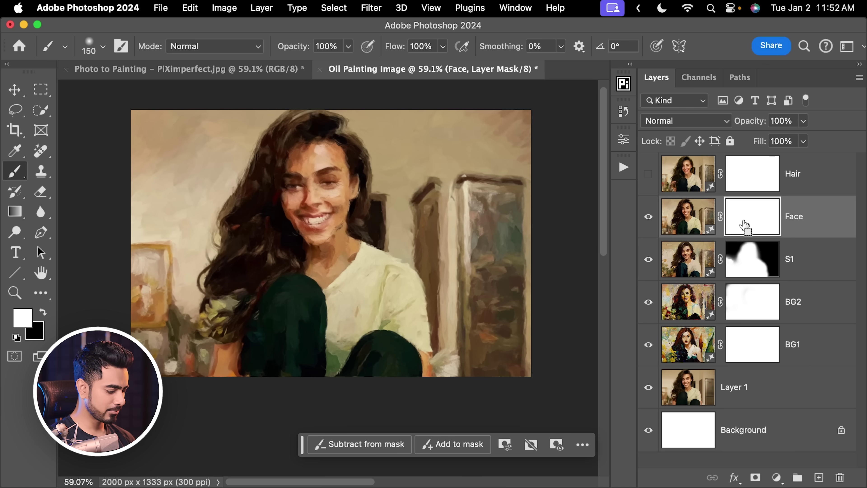
key(super+i)
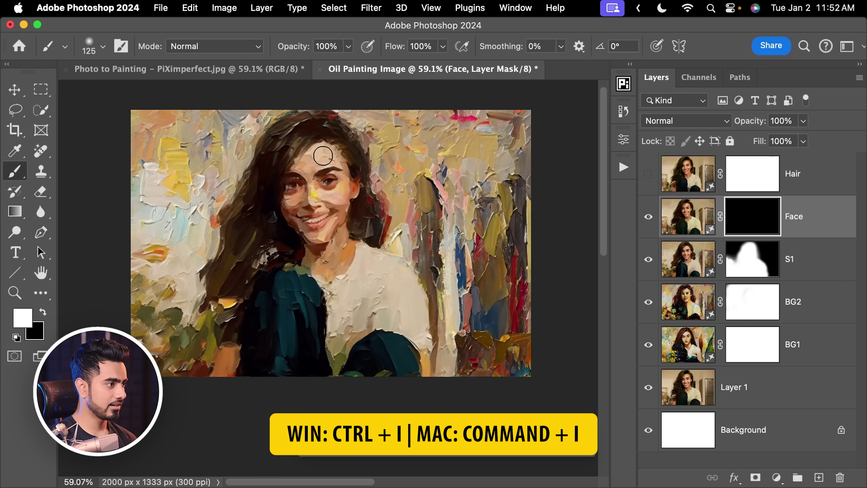
key(bracketright)
key(bracketright)
key(bracketright)
mouse_move(323, 156)
mouse_down()
mouse_move(335, 183)
mouse_move(295, 205)
mouse_move(335, 206)
mouse_move(314, 229)
mouse_move(325, 252)
mouse_up()
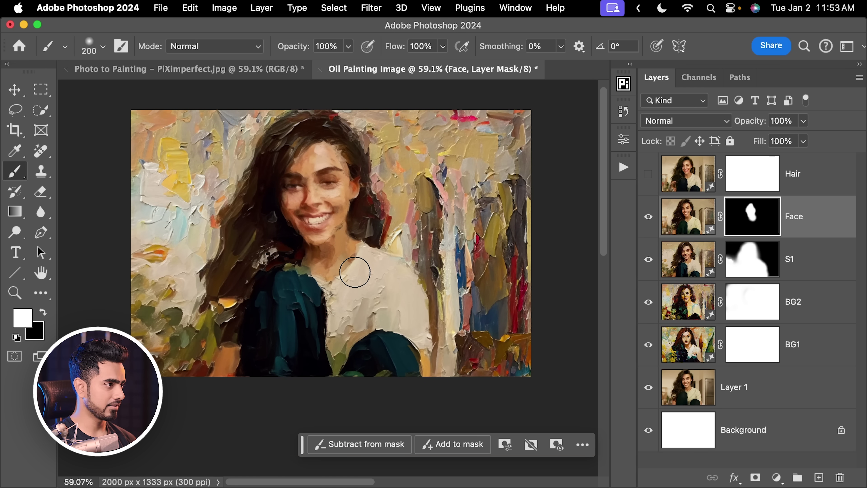
key(bracketright)
drag(232, 300, 219, 345)
Show Hair, invert its mask, paint in the left-side hair, then erase spill with black
click(648, 174)
click(746, 183)
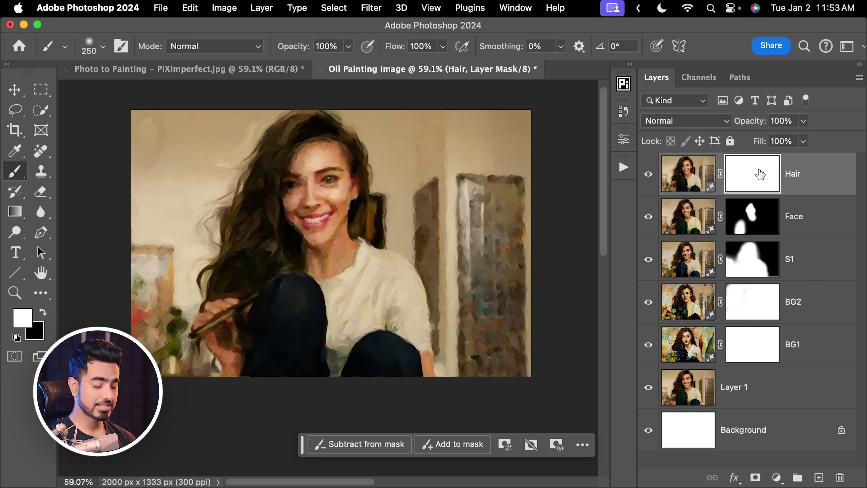
key(super+i)
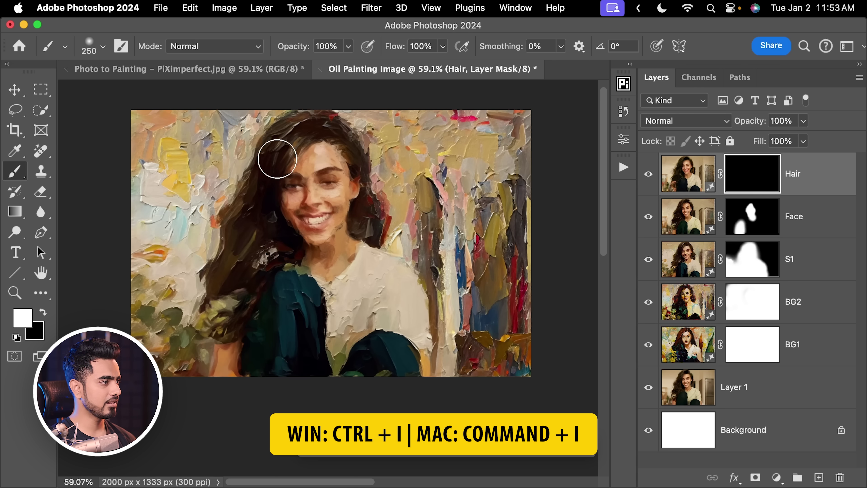
mouse_move(277, 159)
mouse_down()
mouse_move(271, 142)
mouse_move(258, 195)
mouse_move(233, 244)
mouse_move(232, 210)
mouse_move(213, 275)
mouse_up()
key(bracketright)
key(bracketright)
key(x)
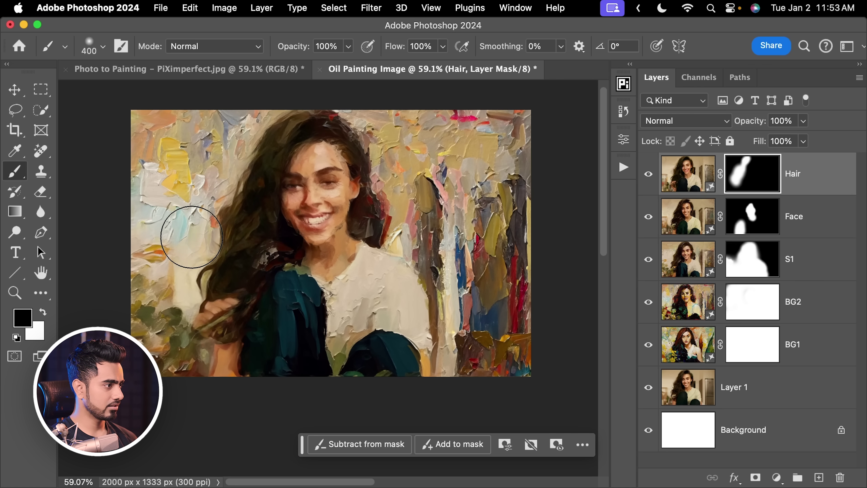
mouse_move(191, 236)
mouse_down()
mouse_move(170, 267)
mouse_move(177, 311)
mouse_up()
scroll(368, 213, up, 3)
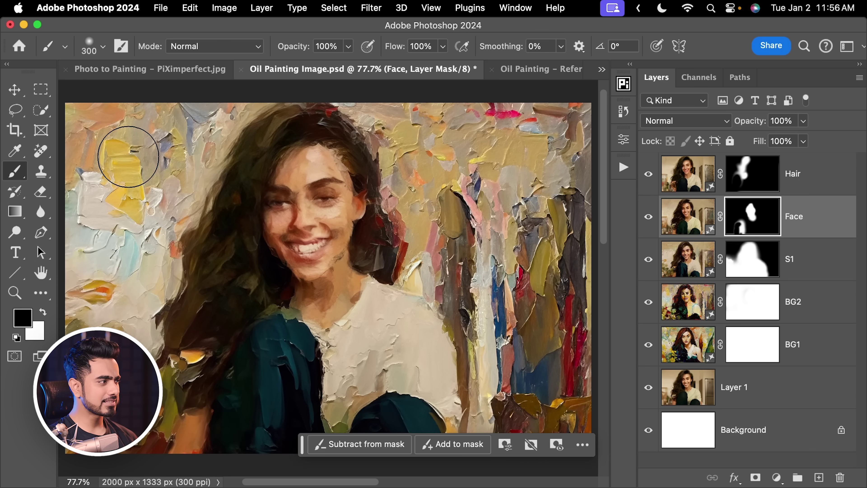
Lasso the stray patch near the lower-left shoulder
click(15, 109)
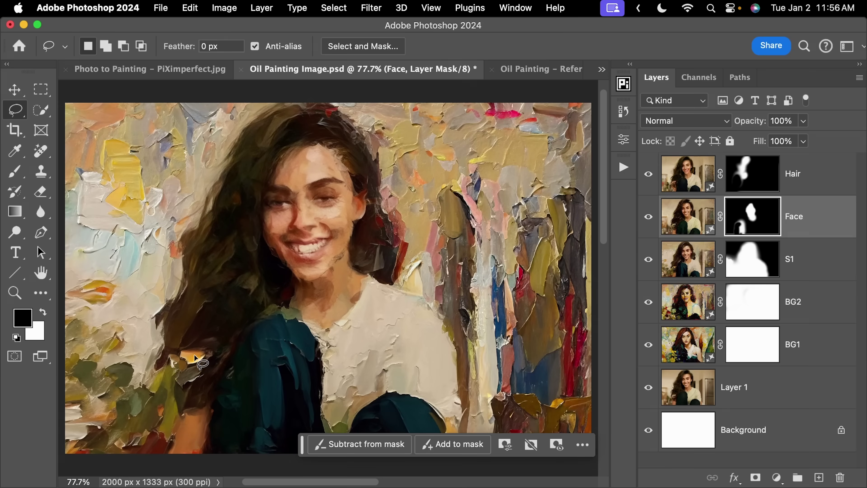
drag(190, 320, 139, 353)
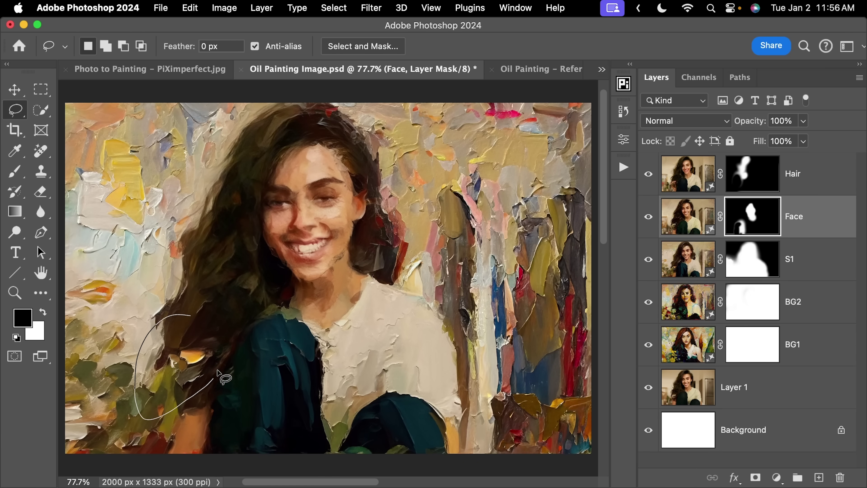
drag(217, 372, 191, 320)
Run Generative Fill on the patch, restarting once, and keep the second variation
click(341, 443)
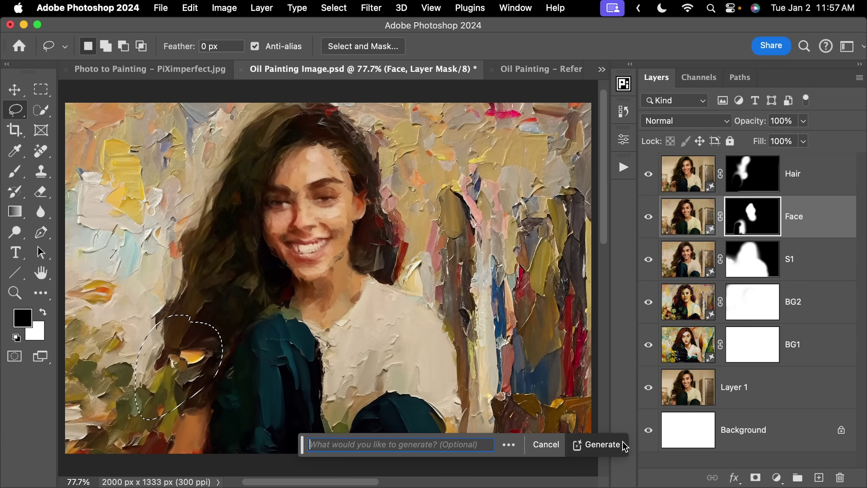
click(621, 445)
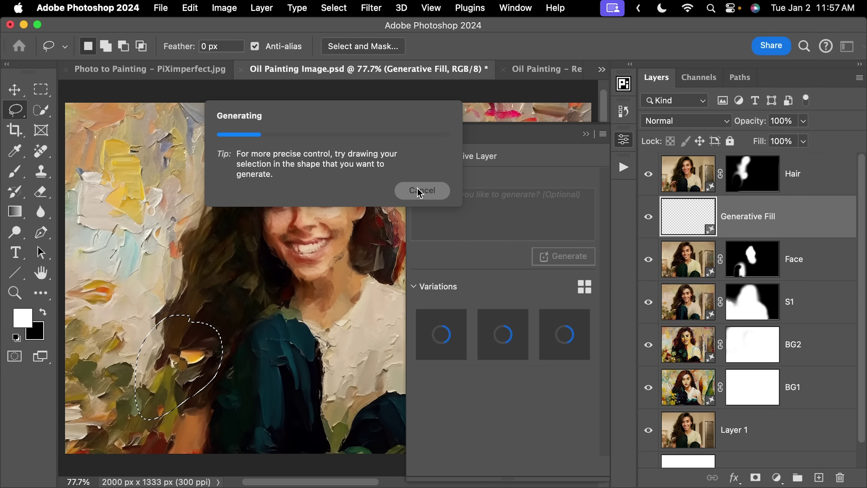
click(419, 191)
click(798, 184)
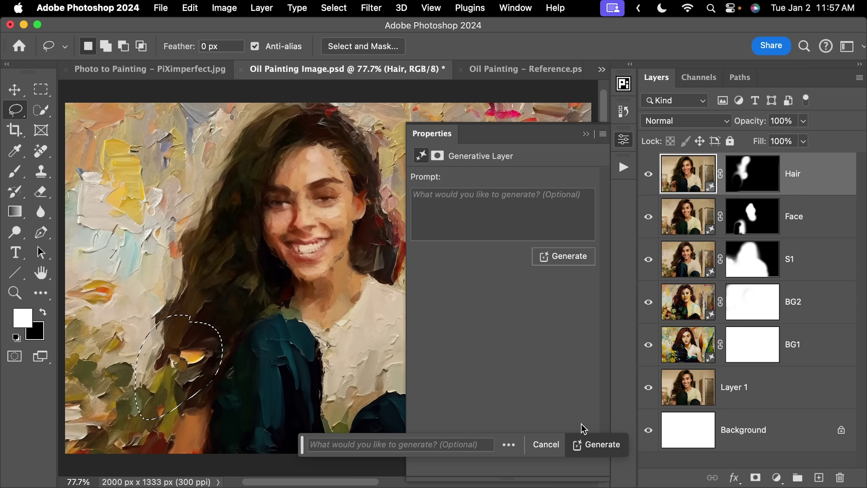
click(597, 445)
click(501, 351)
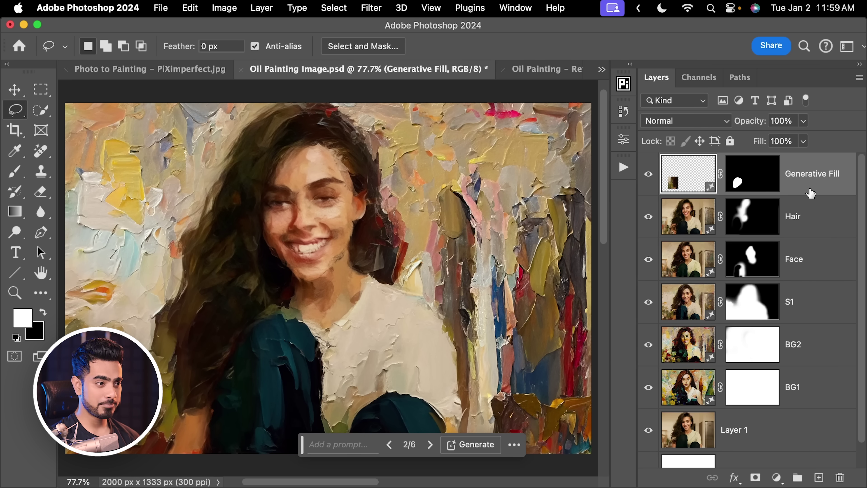
Group the layers from Generative Fill down to BG1 into a group named Gen Paint
shift+click(815, 392)
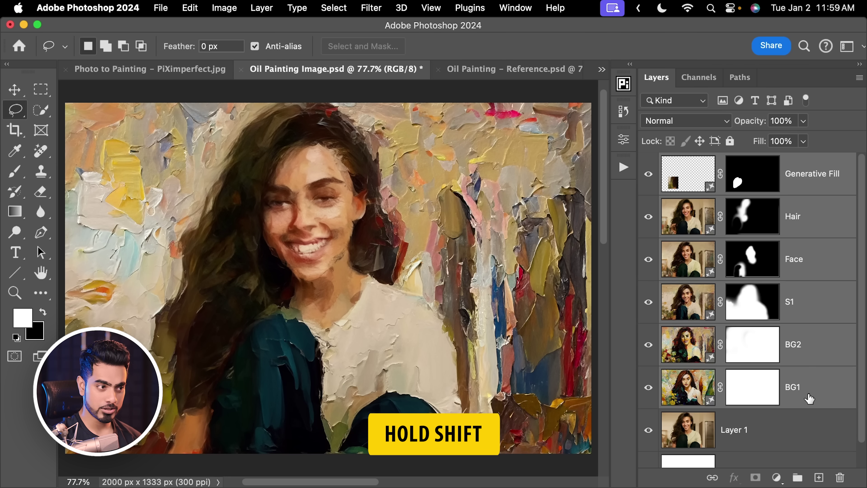
drag(688, 197, 692, 205)
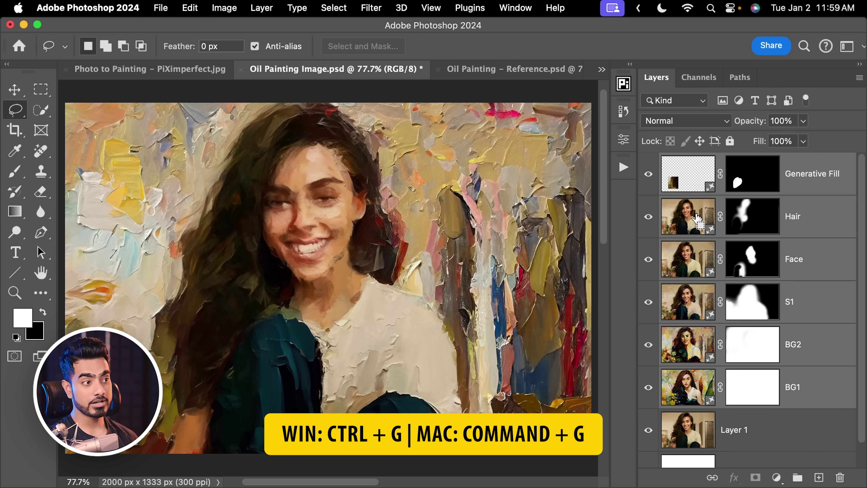
key(super+g)
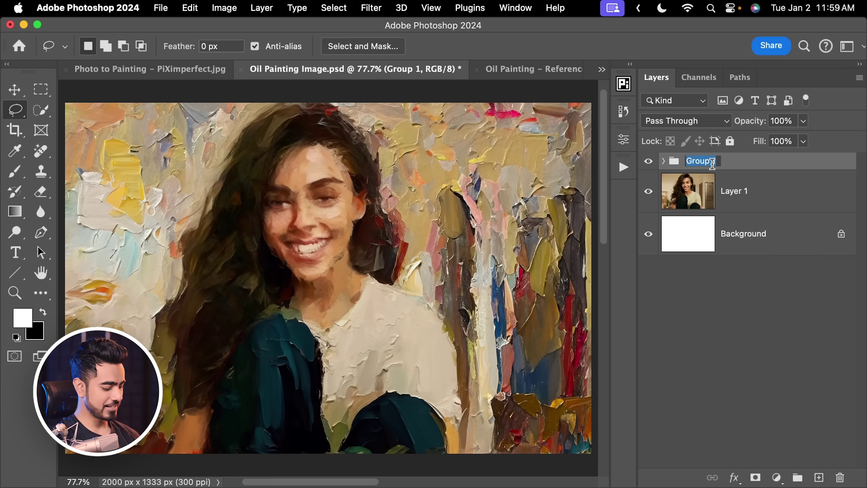
text(Gen Paint)
key(Return)
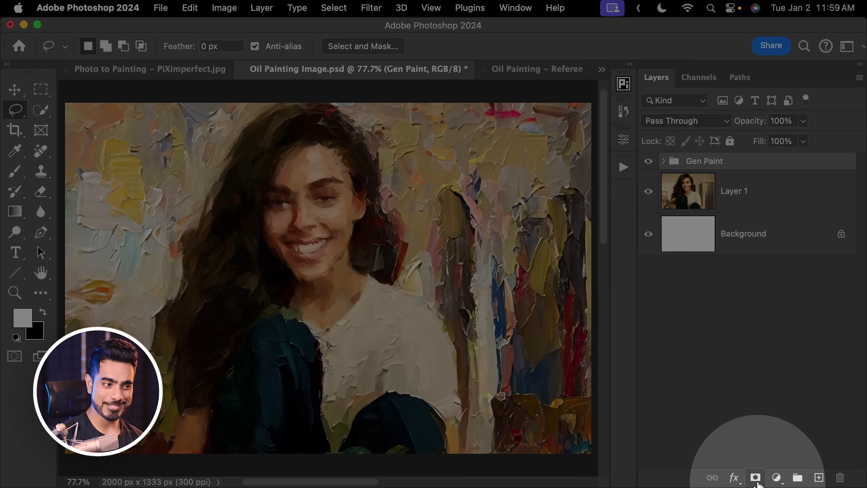
Add a mask to Gen Paint and paint out the eyes, nose and smile to show the photo
click(756, 477)
key(b)
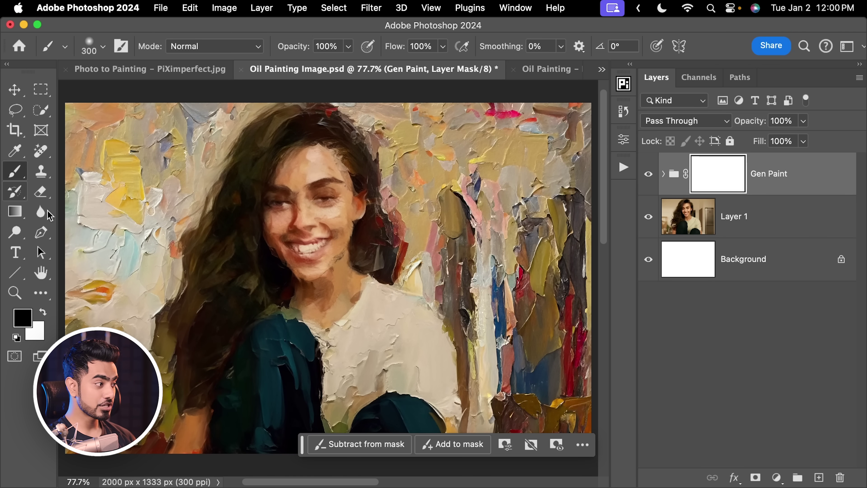
key(bracketleft)
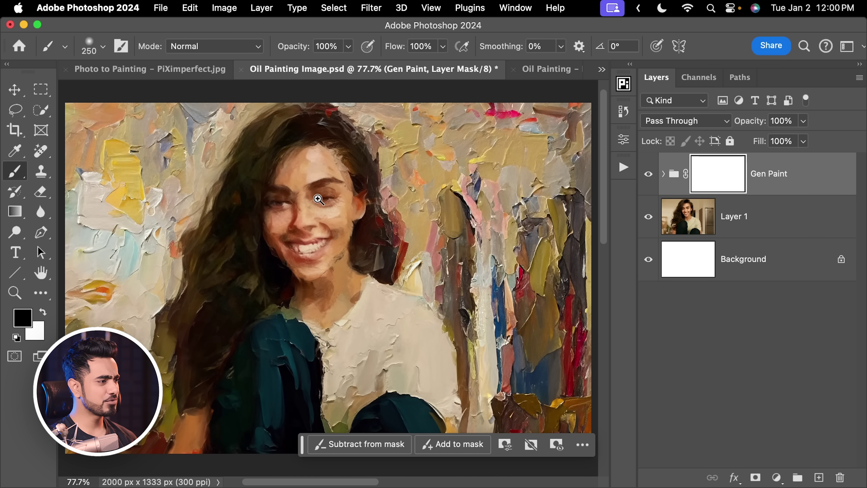
drag(318, 199, 362, 184)
key(bracketleft)
key(bracketleft)
key(bracketleft)
key(bracketleft)
key(bracketleft)
key(bracketleft)
click(328, 191)
click(229, 209)
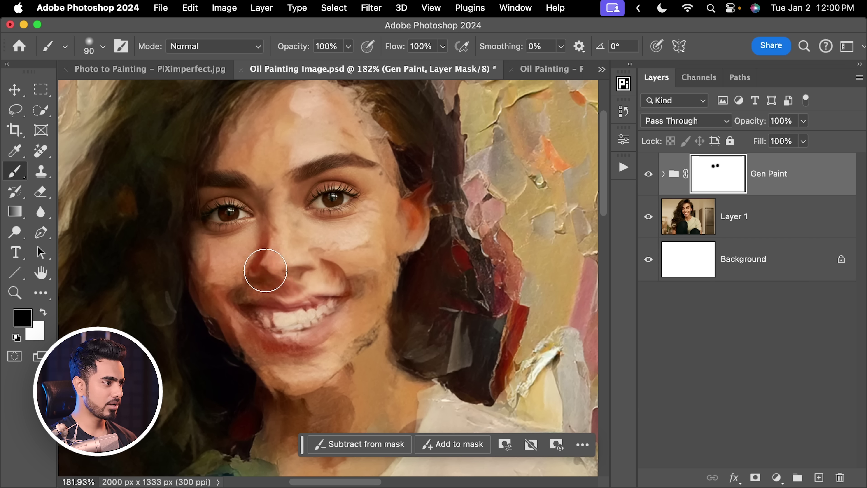
mouse_move(265, 270)
mouse_down()
mouse_move(297, 271)
mouse_move(275, 319)
mouse_move(336, 291)
mouse_move(267, 315)
mouse_up()
key(bracketright)
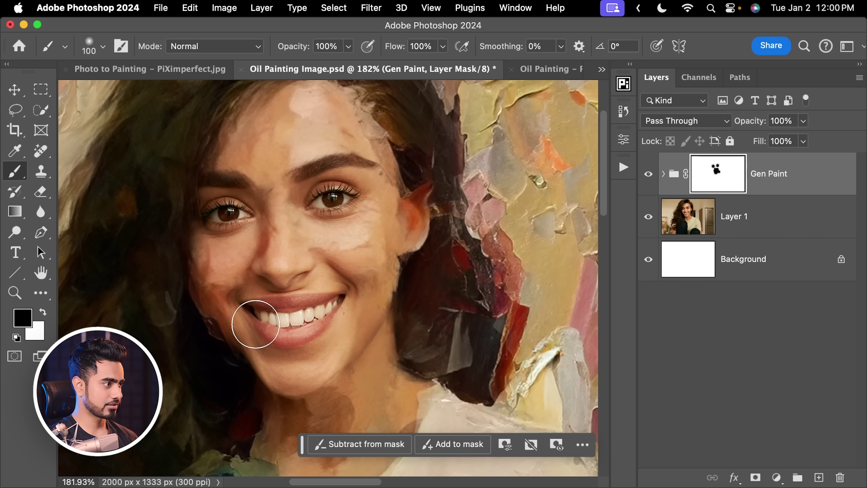
key(super+0)
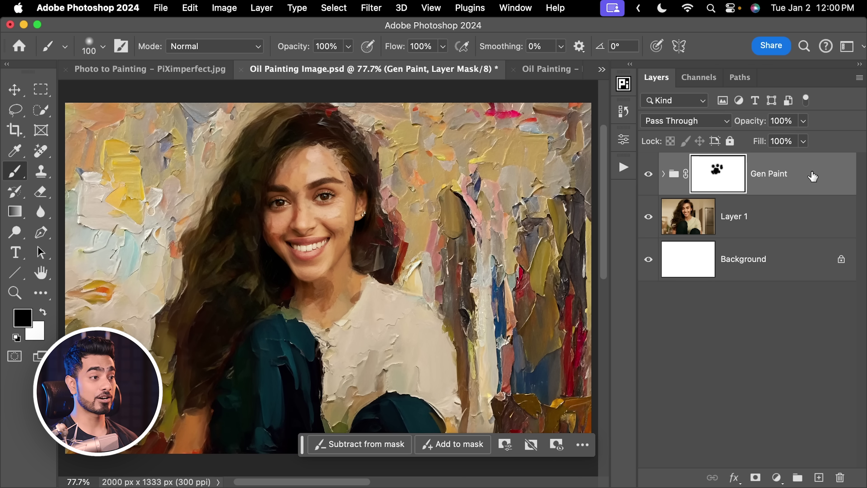
click(770, 217)
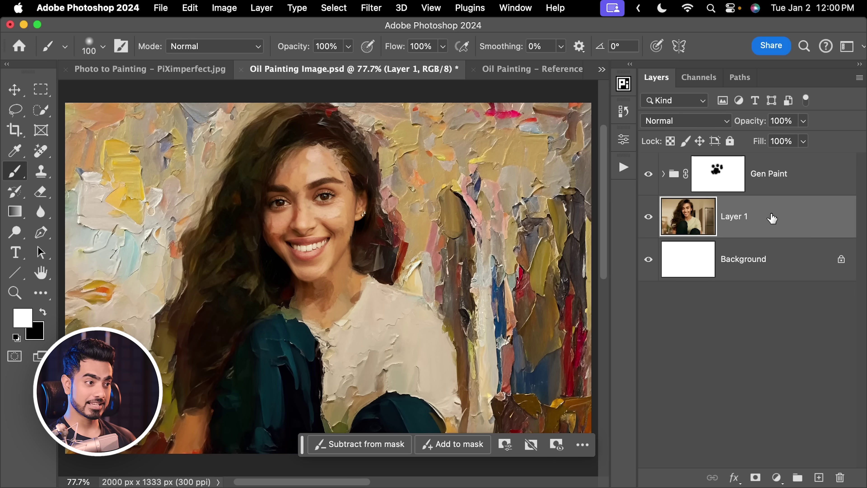
Duplicate Layer 1 and name the copy Paint Filter
key(super+j)
double_click(761, 221)
text(Paint Filter)
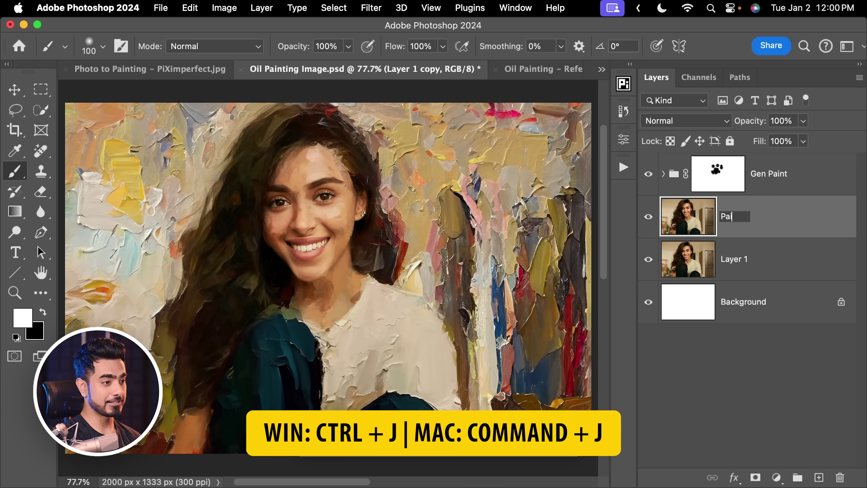
key(Return)
Convert Paint Filter to a smart object for smart filters and open the Filter Gallery
click(370, 10)
click(387, 53)
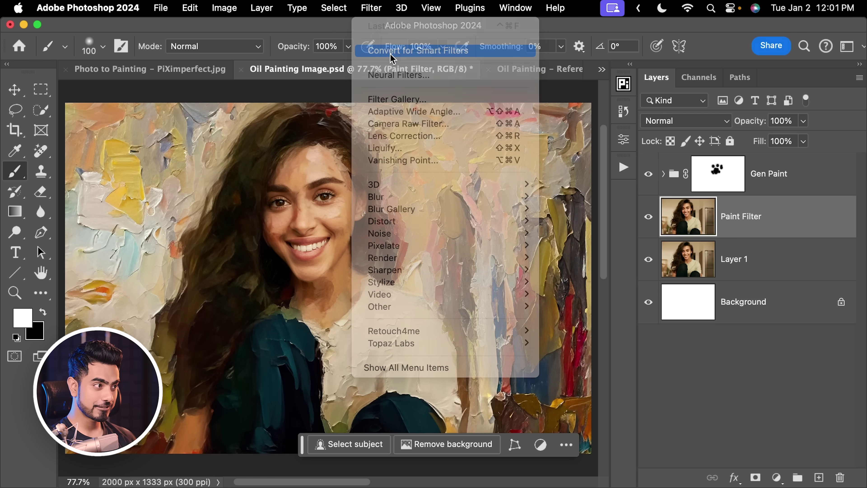
click(458, 219)
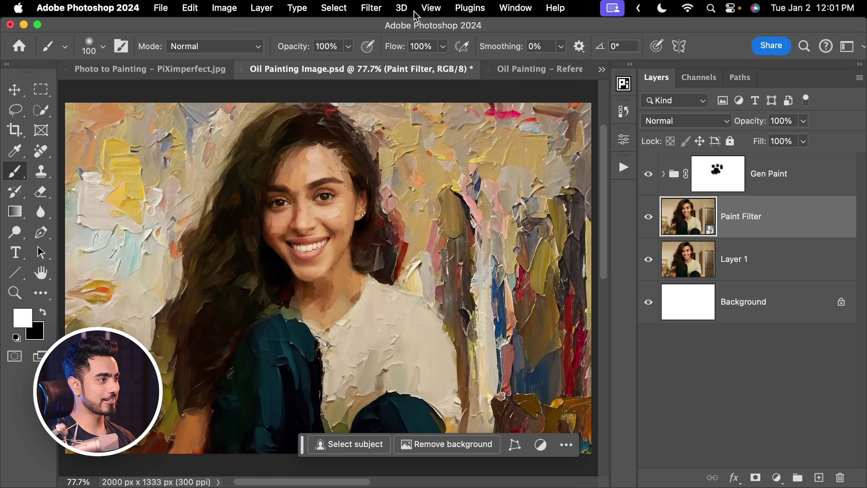
click(373, 9)
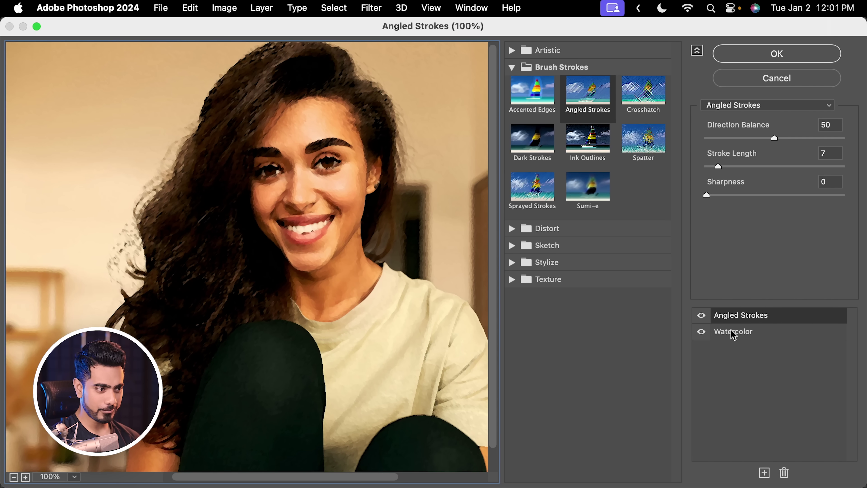
Set the effect to Angled Strokes with stroke length 14 and sharpness 0
click(785, 473)
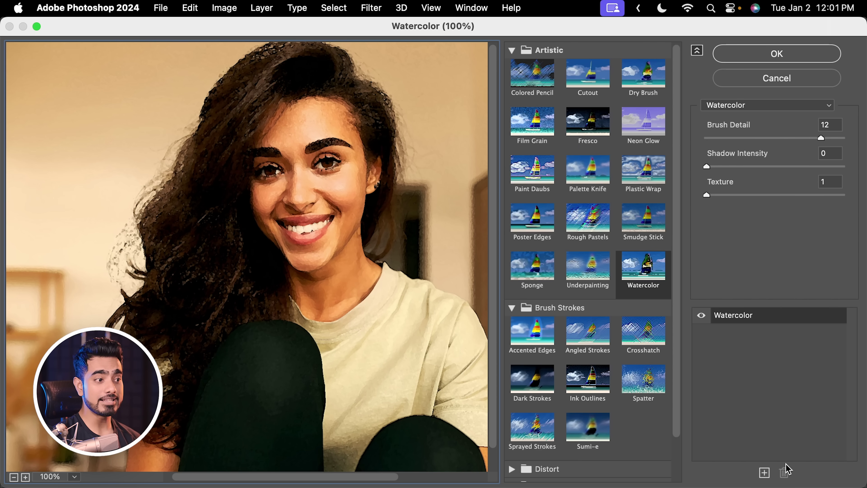
click(513, 52)
click(512, 67)
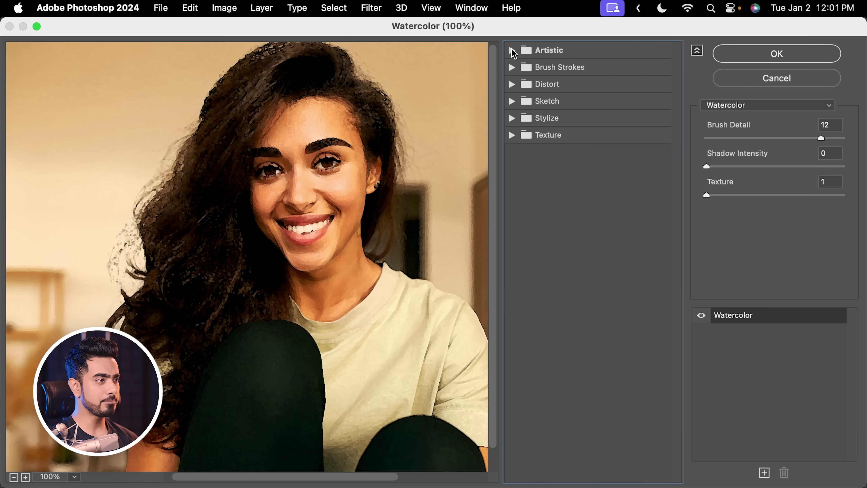
click(512, 68)
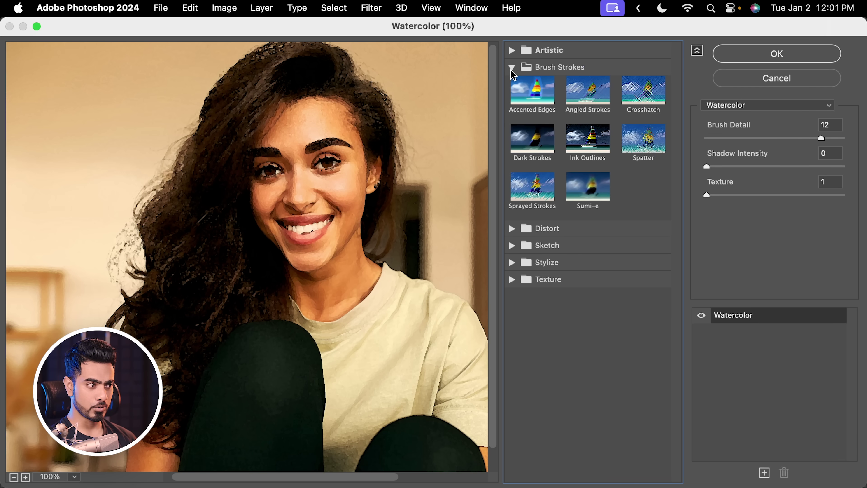
click(592, 101)
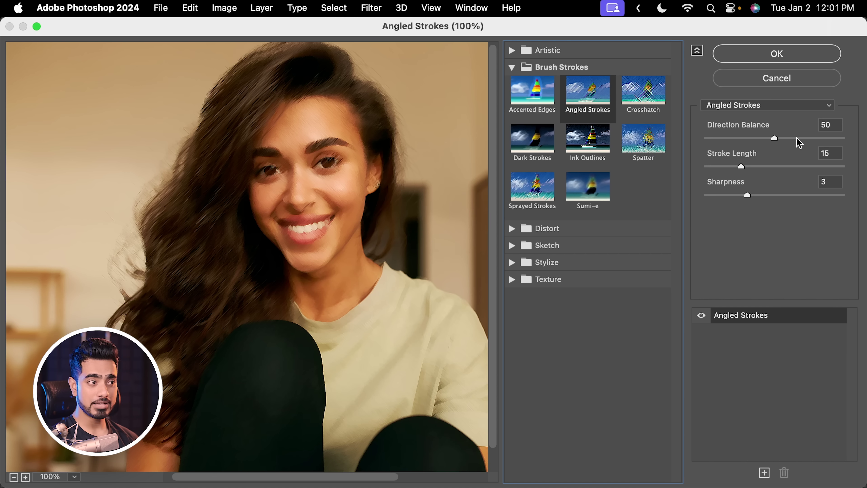
click(761, 166)
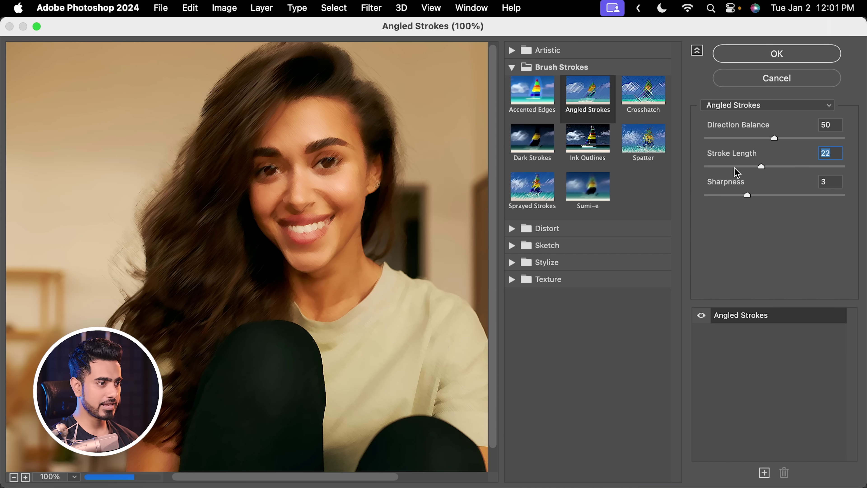
click(743, 167)
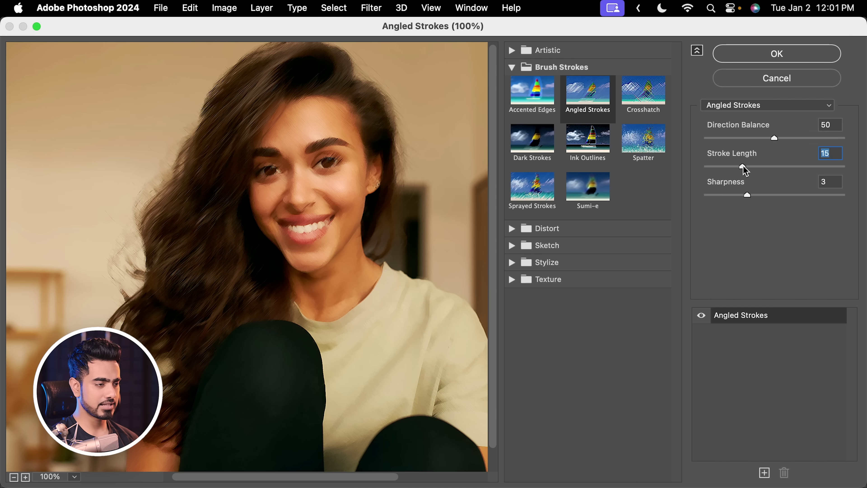
drag(747, 196, 714, 196)
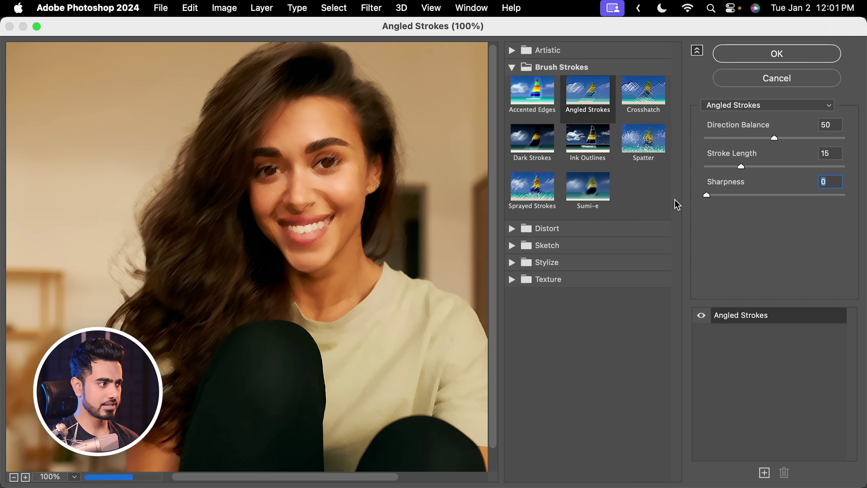
click(738, 166)
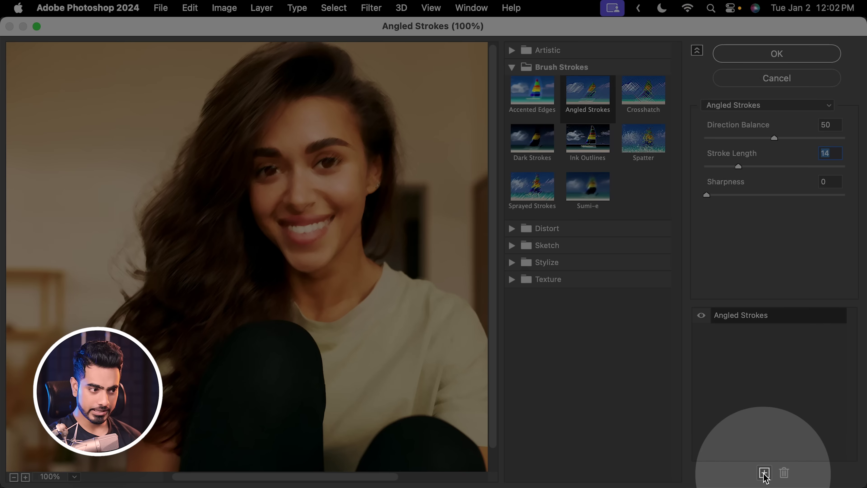
Add a Watercolor effect layer on top and apply the filter stack
click(765, 473)
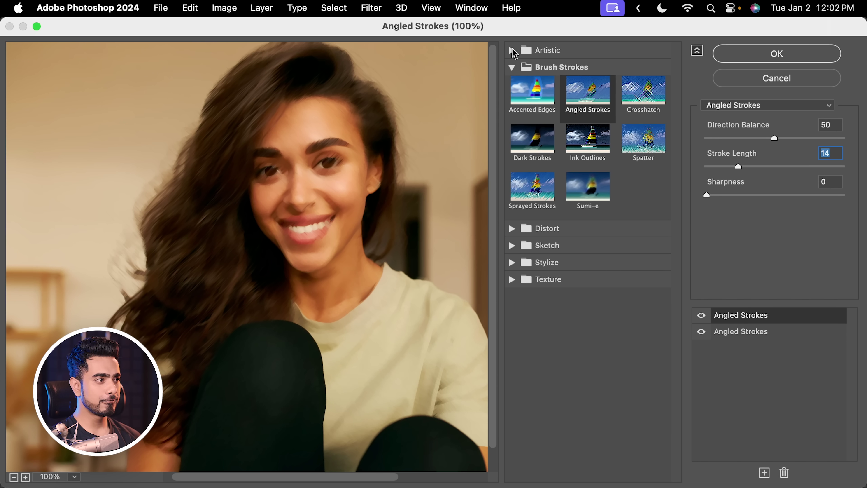
click(512, 50)
click(629, 271)
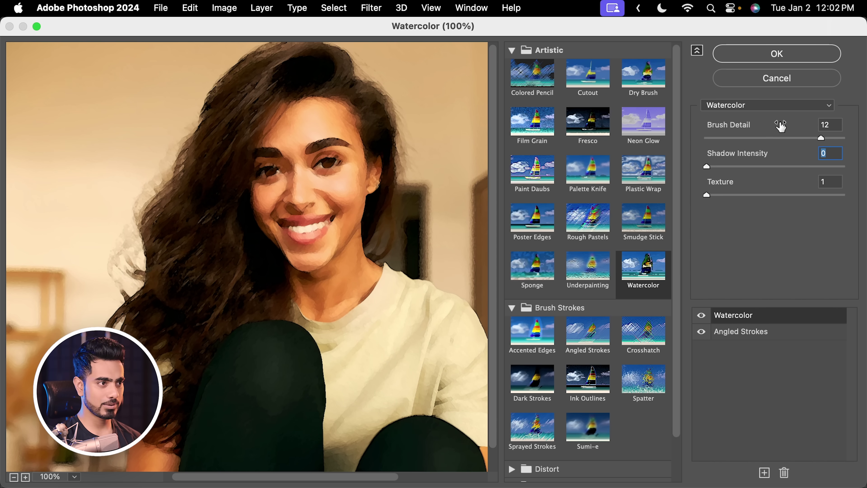
click(757, 58)
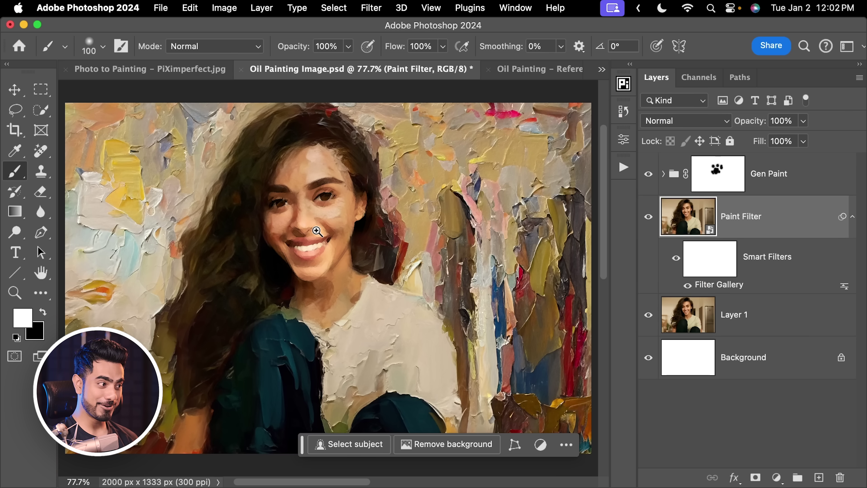
Select the Gen Paint mask and set up a white brush at 6% flow
drag(316, 231, 343, 248)
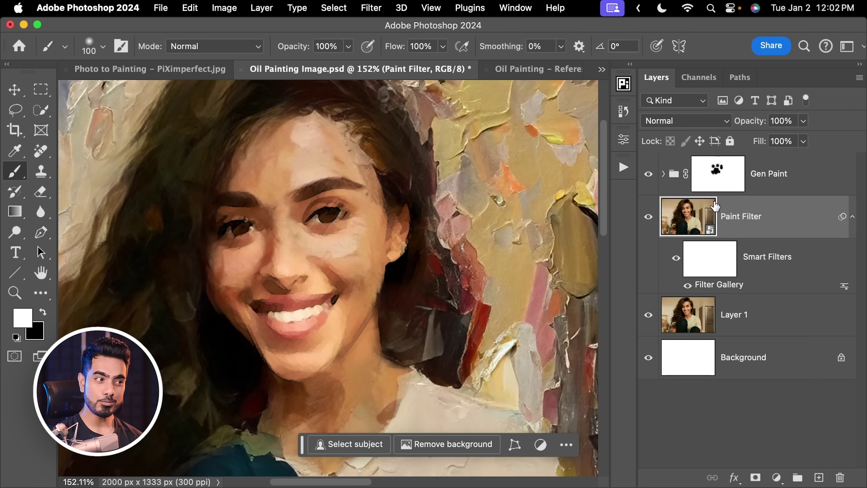
click(720, 179)
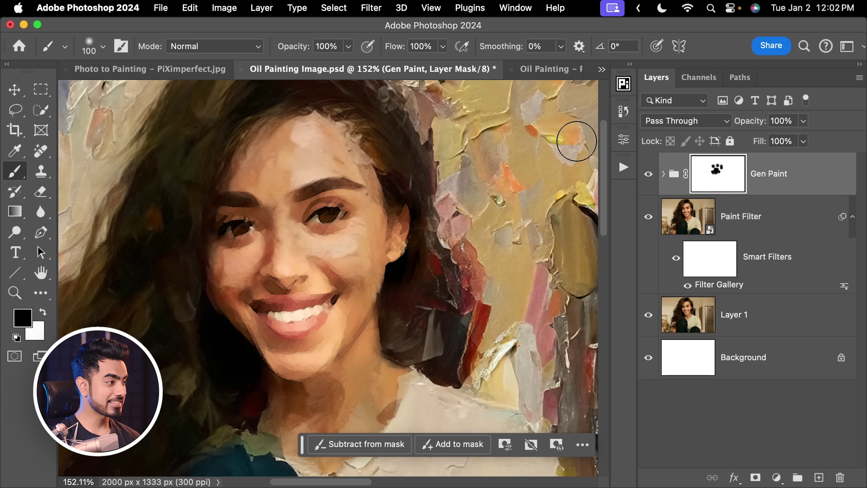
key(x)
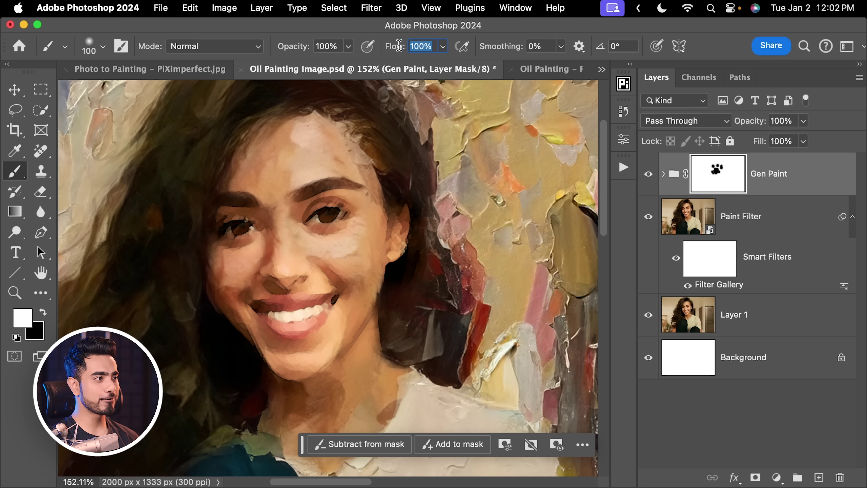
text(6)
key(Return)
key(bracketleft)
key(bracketleft)
scroll(326, 169, up, 3)
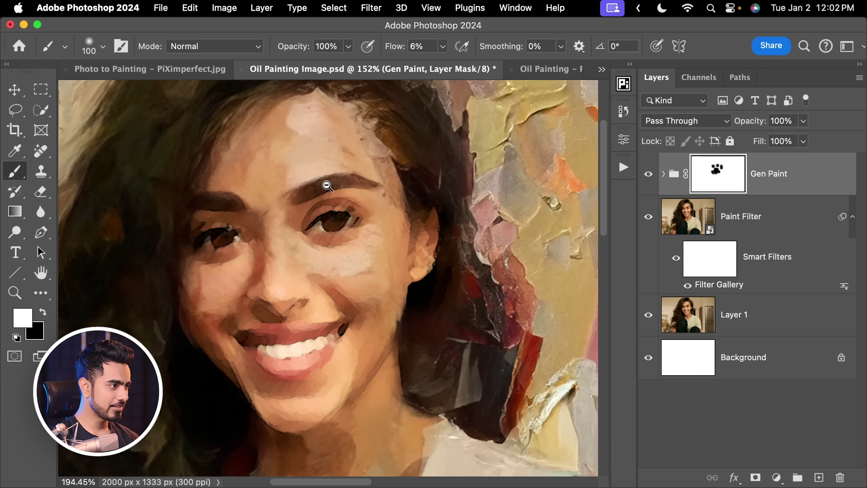
Softly paint the mask across both eyes toward the cheek, then restore full flow and fit the view
mouse_move(267, 171)
mouse_down()
mouse_move(233, 182)
mouse_move(209, 214)
mouse_up()
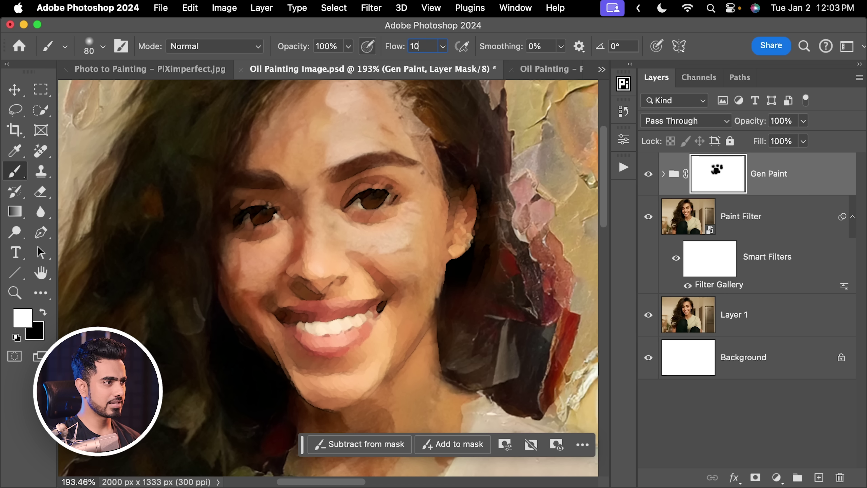
mouse_move(413, 156)
mouse_down()
mouse_move(328, 178)
mouse_move(392, 183)
mouse_move(270, 225)
mouse_move(281, 211)
mouse_move(294, 236)
mouse_move(401, 285)
mouse_up()
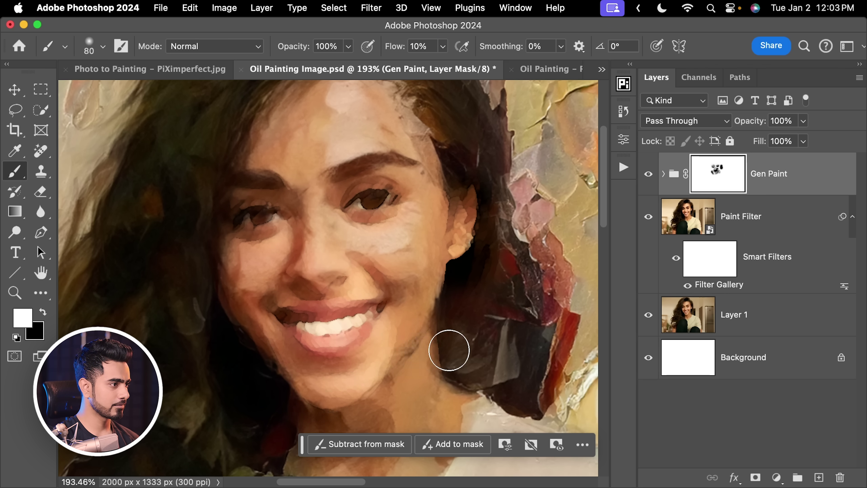
key(bracketleft)
key(bracketleft)
key(bracketleft)
key(bracketleft)
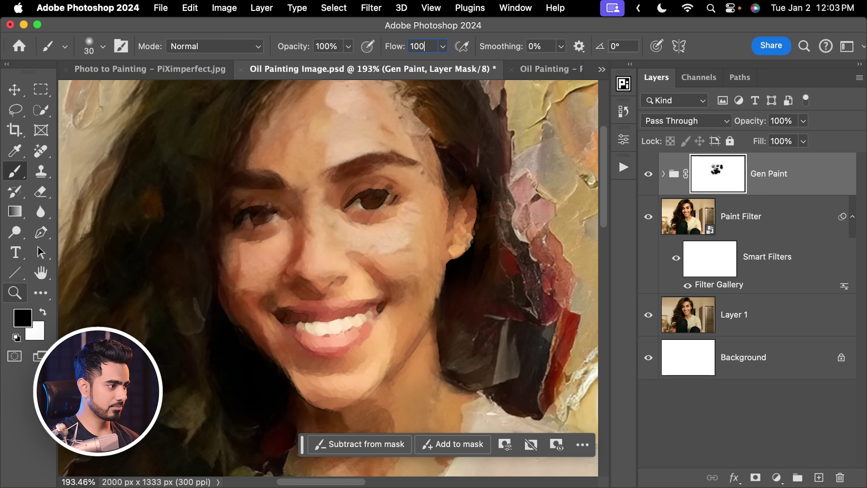
key(shift+0)
key(bracketright)
key(bracketright)
key(x)
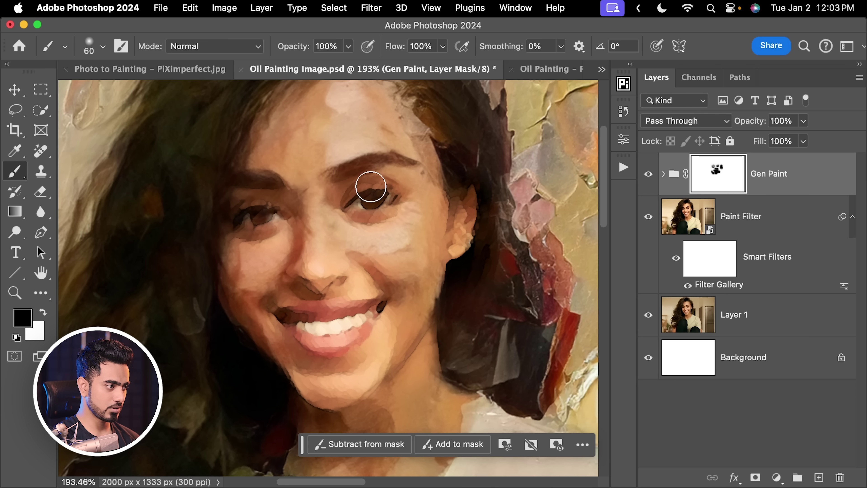
key(bracketright)
key(bracketright)
key(x)
key(x)
key(super+0)
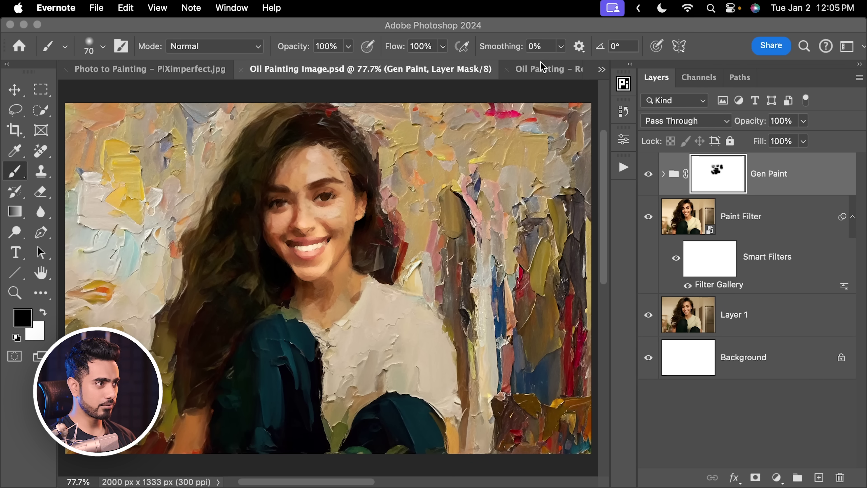
Bring up Oil Painting – Reference.psd, glancing at Oil Painting Image.psd before returning to it
click(550, 77)
click(551, 78)
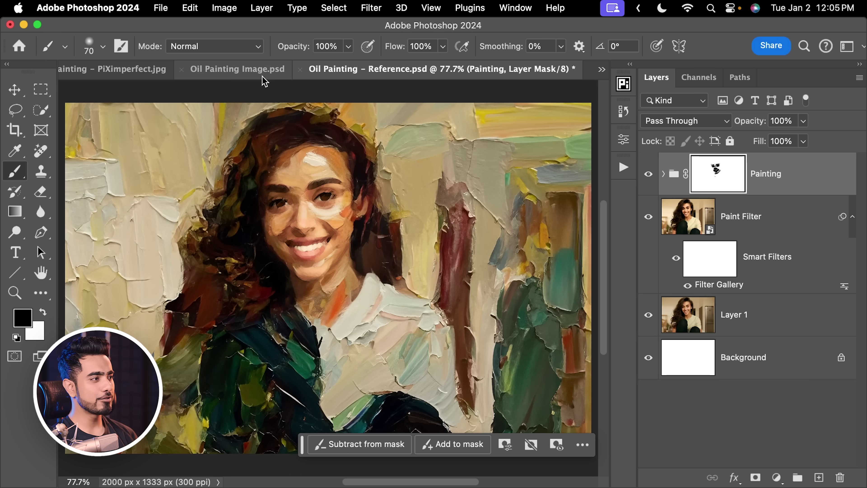
click(237, 69)
click(536, 73)
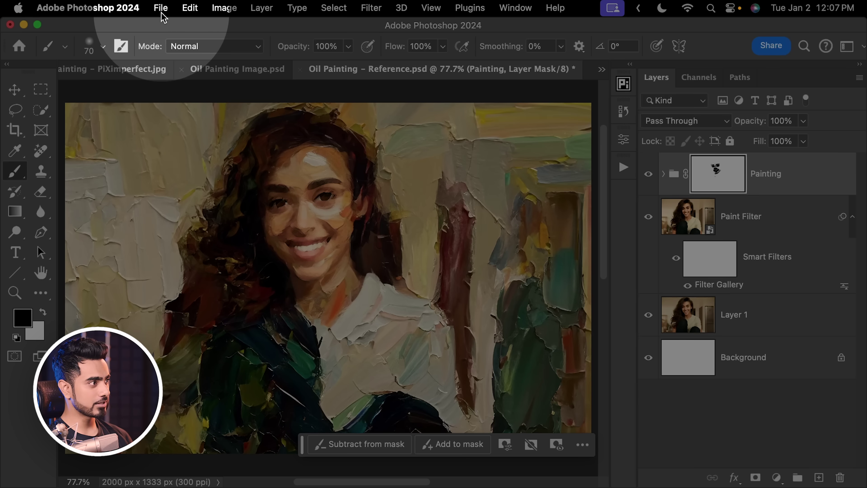
Export As a 50% JPG (1000×667) named Oil Painting Export in the Images folder
click(161, 7)
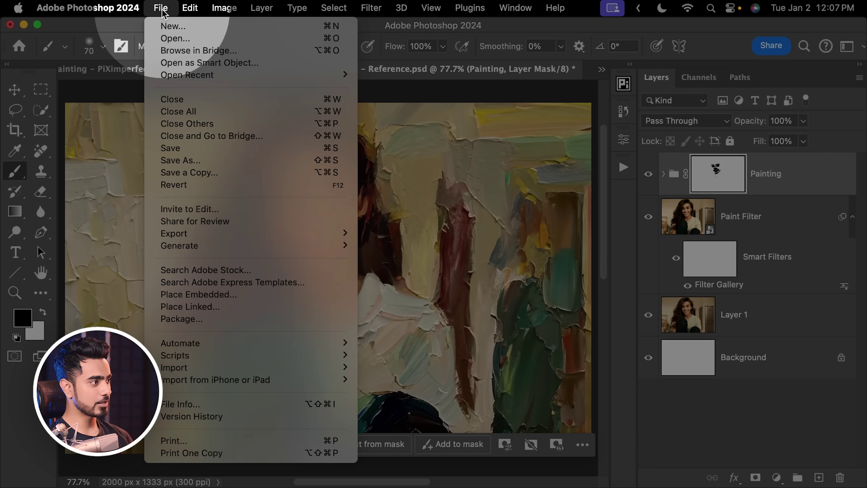
mouse_move(225, 234)
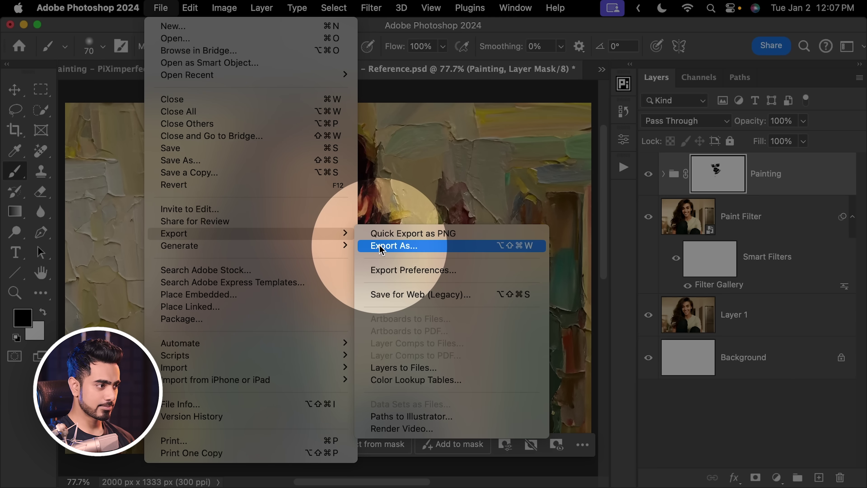
click(372, 244)
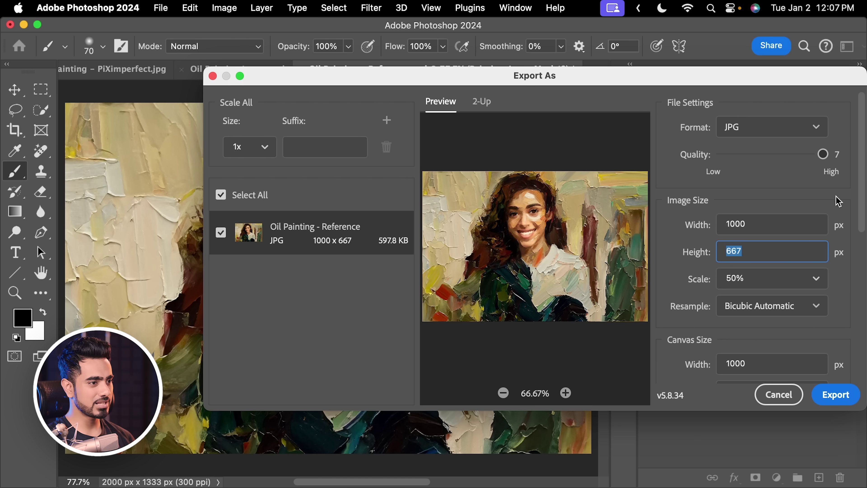
drag(862, 203, 864, 348)
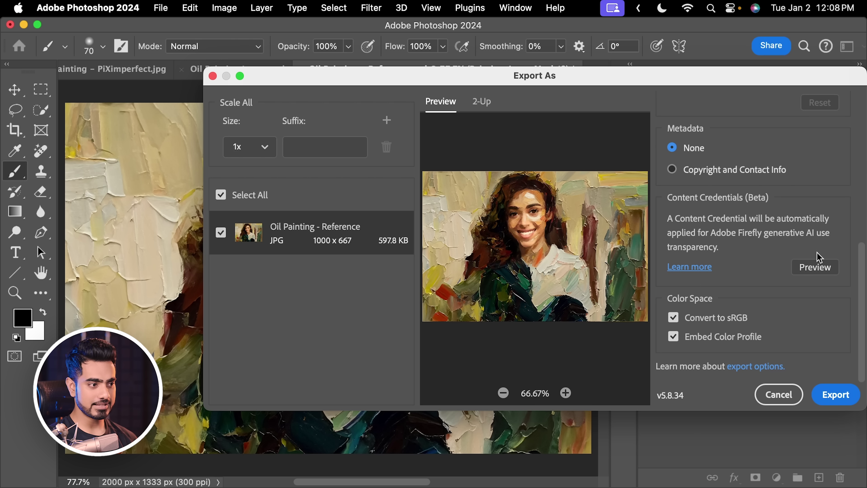
click(834, 394)
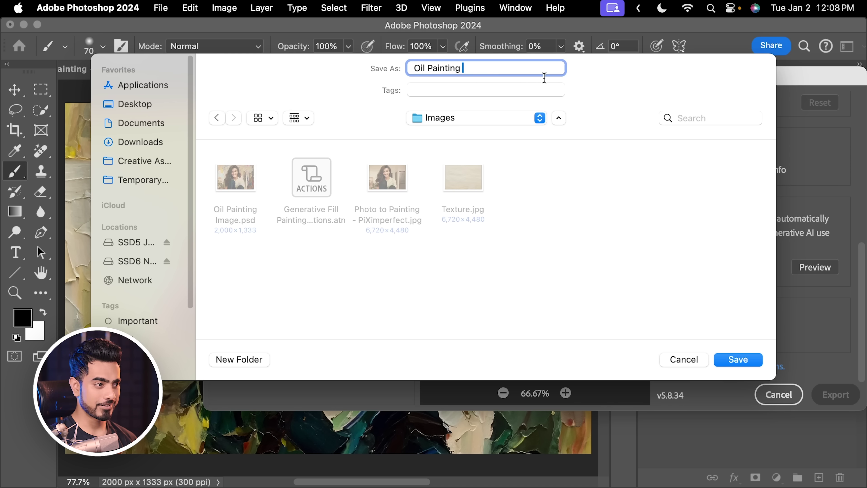
text(Export)
click(749, 364)
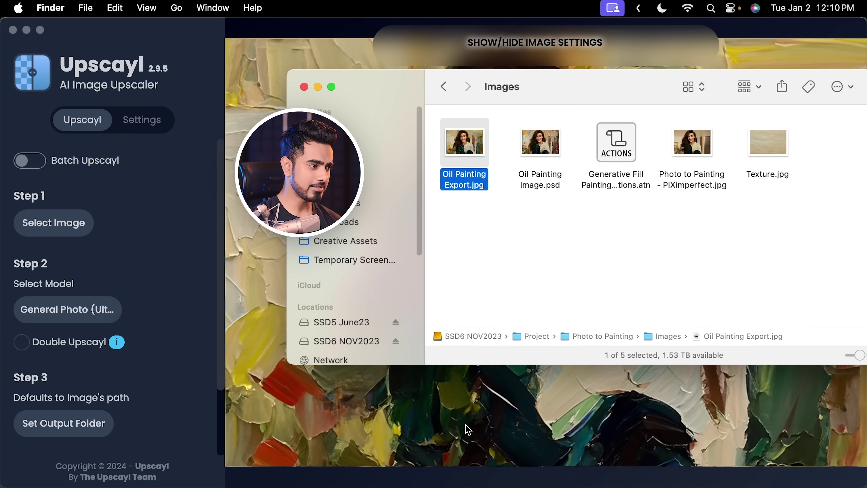
Upscale Oil Painting Export.jpg to 4000x2668 with the General Photo (Ultramix Balanced) model
click(224, 221)
scroll(224, 222, down, 4)
click(86, 236)
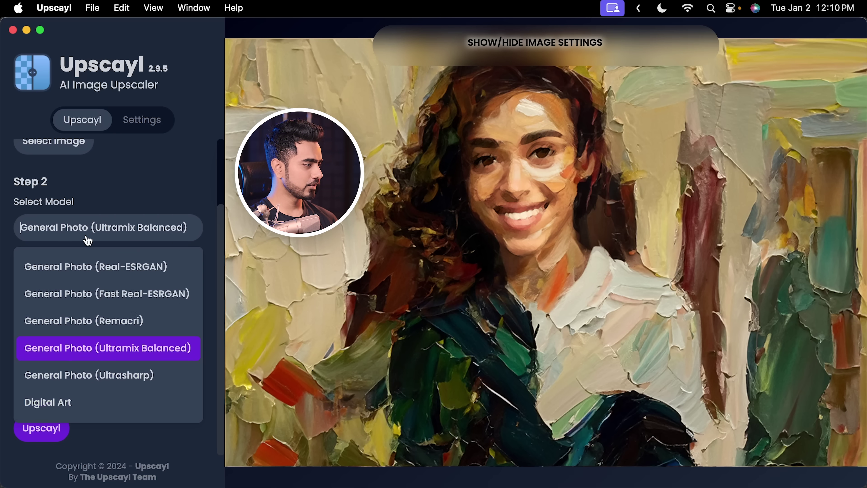
click(148, 352)
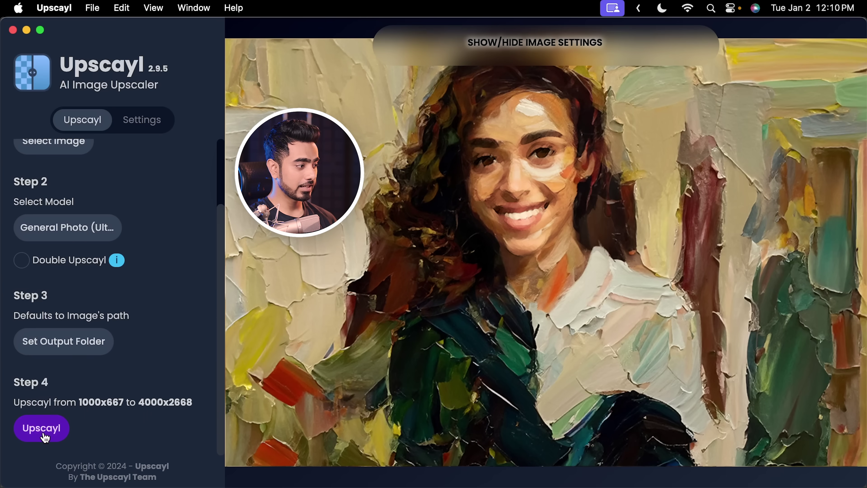
click(55, 433)
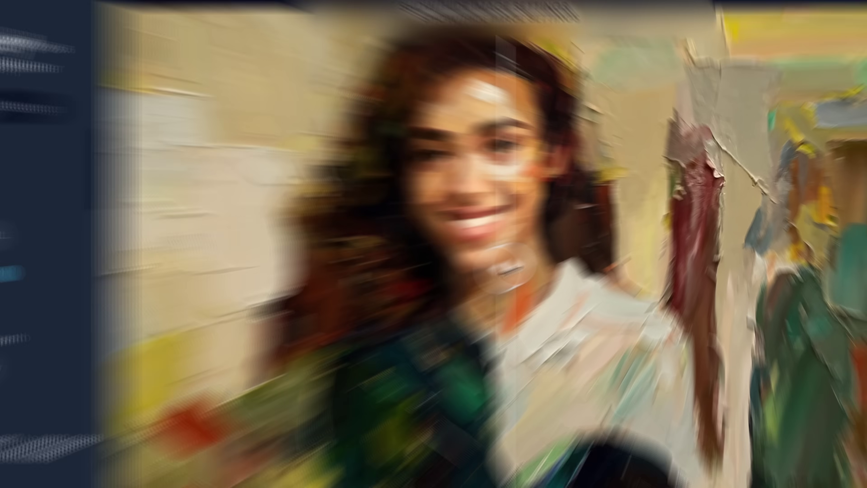
Slide the comparison divider across the painting to compare upscaled and original detail
drag(568, 253, 500, 242)
mouse_move(362, 282)
mouse_down()
mouse_move(89, 320)
mouse_move(113, 296)
mouse_move(866, 318)
mouse_up()
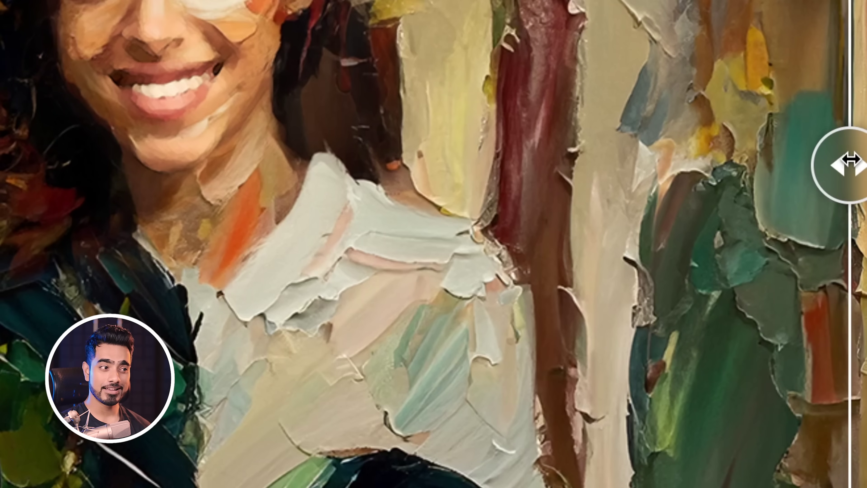
mouse_move(850, 159)
mouse_down()
mouse_move(584, 140)
mouse_move(413, 139)
mouse_up()
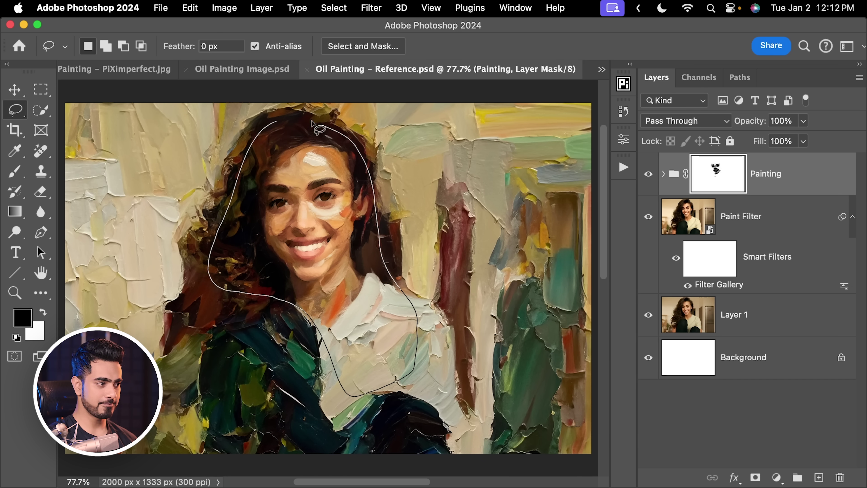
Generative Fill the area around the woman with 'flower garden oil painting', choosing the fourth variation
drag(311, 122, 308, 120)
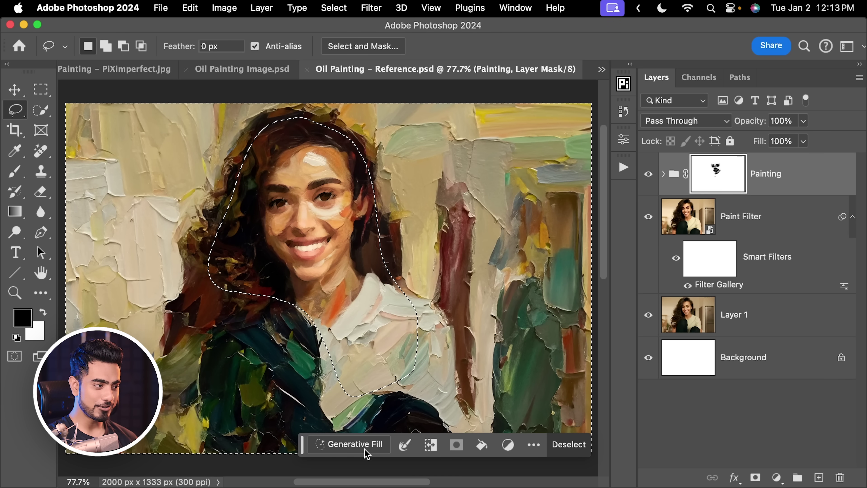
click(366, 448)
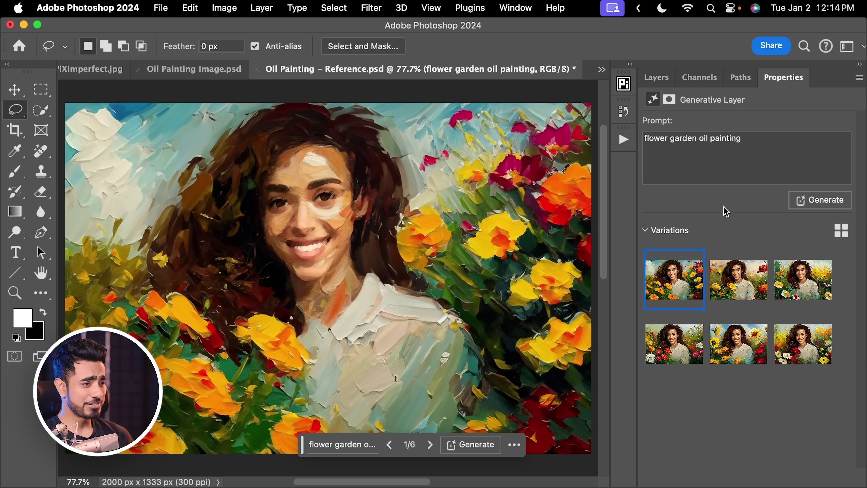
click(743, 281)
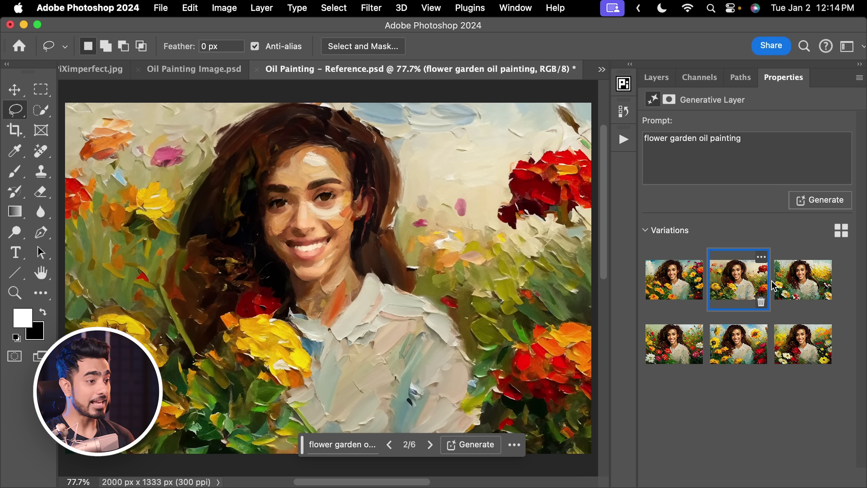
click(799, 282)
click(800, 347)
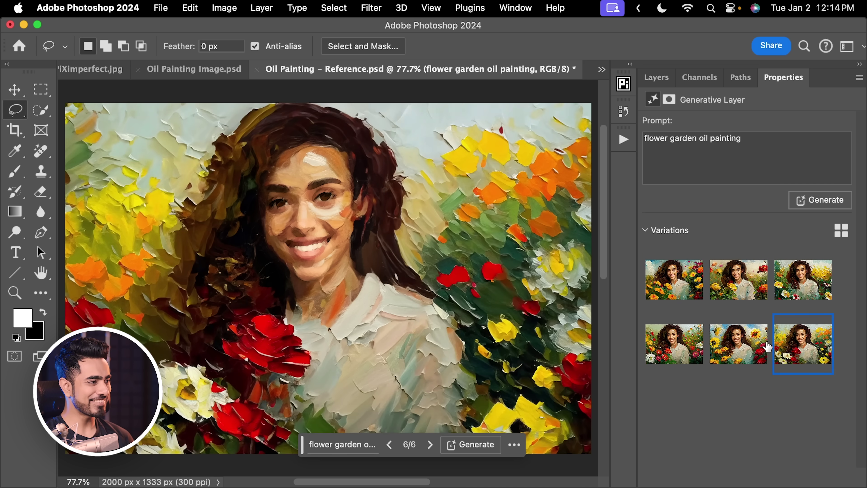
click(734, 346)
click(678, 355)
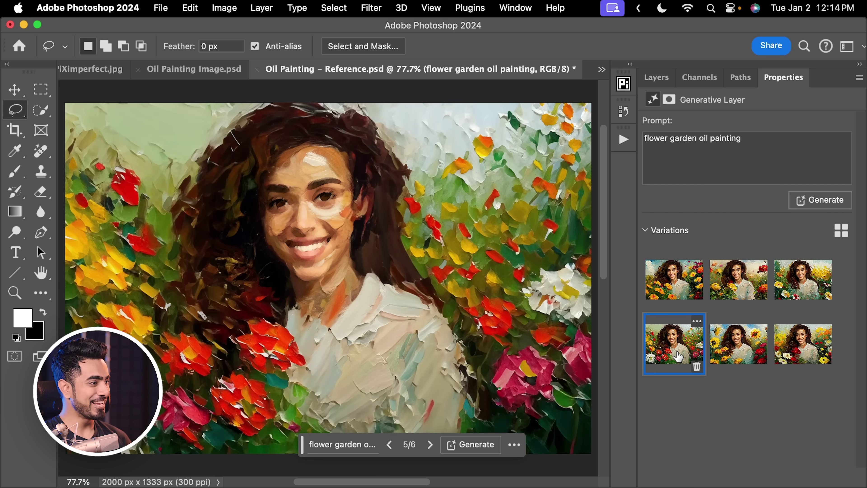
click(737, 290)
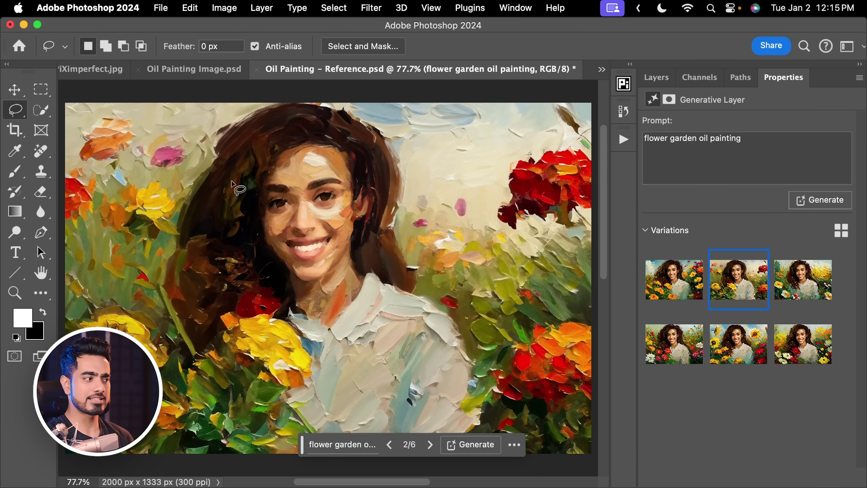
click(815, 275)
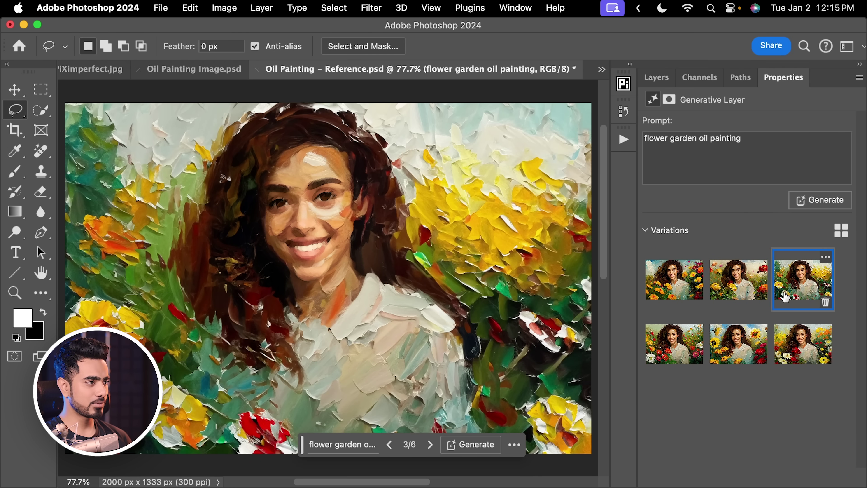
click(677, 350)
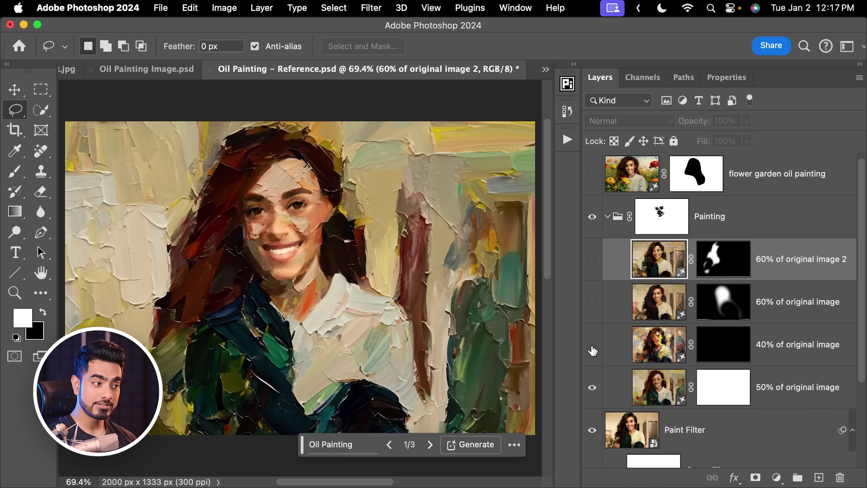
Make the '60% of original image 2' layer visible in the Painting group
click(592, 260)
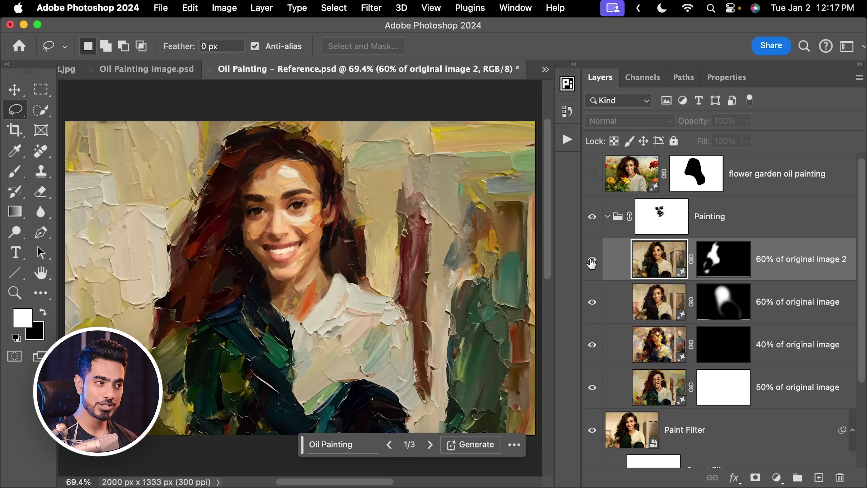